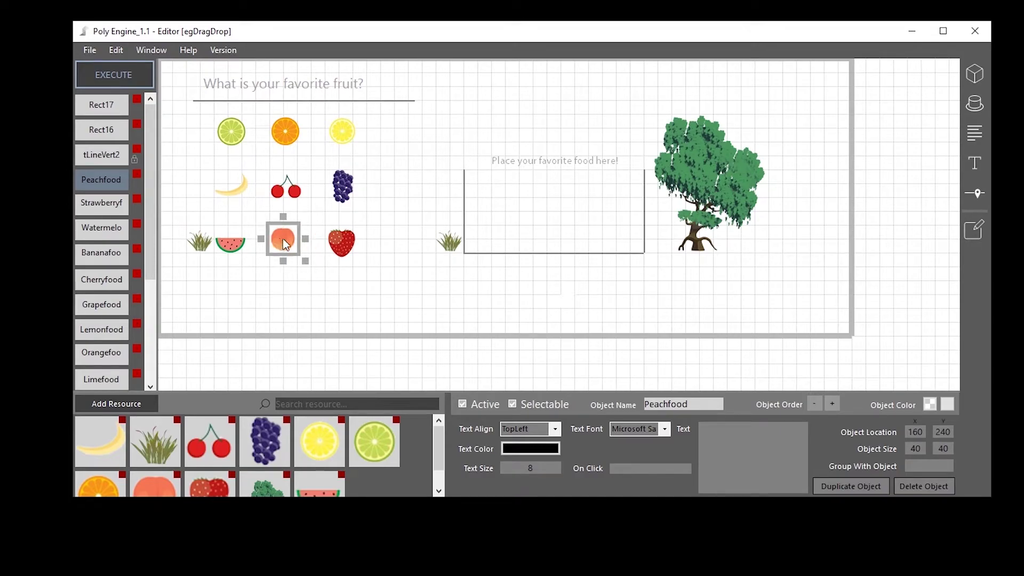
Sort the strawberry, lemon, grapes, peach and cherries into the favourite-food box.
click(341, 242)
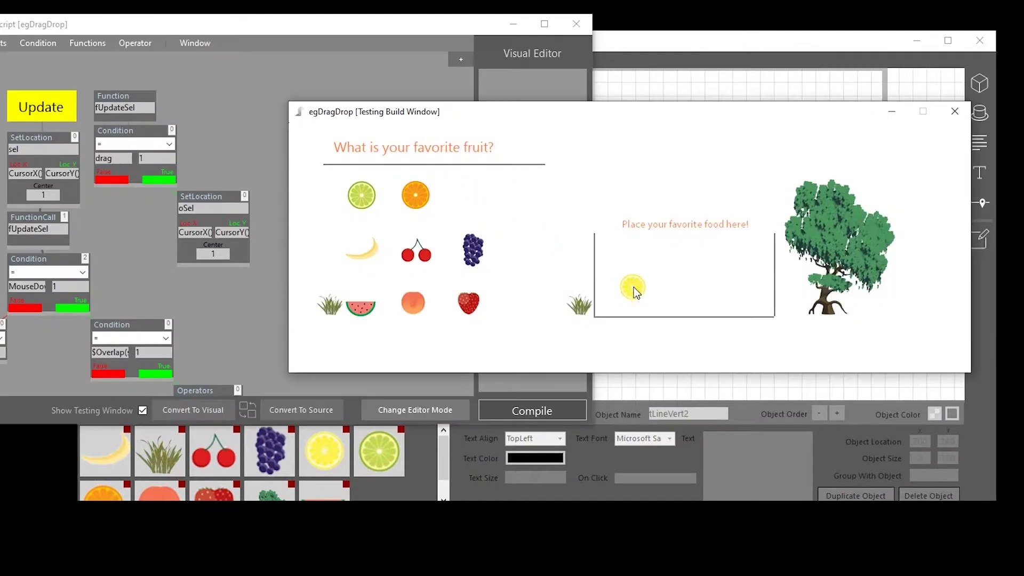
drag(473, 249, 744, 287)
drag(633, 287, 696, 285)
drag(413, 302, 661, 290)
drag(468, 303, 619, 290)
drag(433, 256, 612, 255)
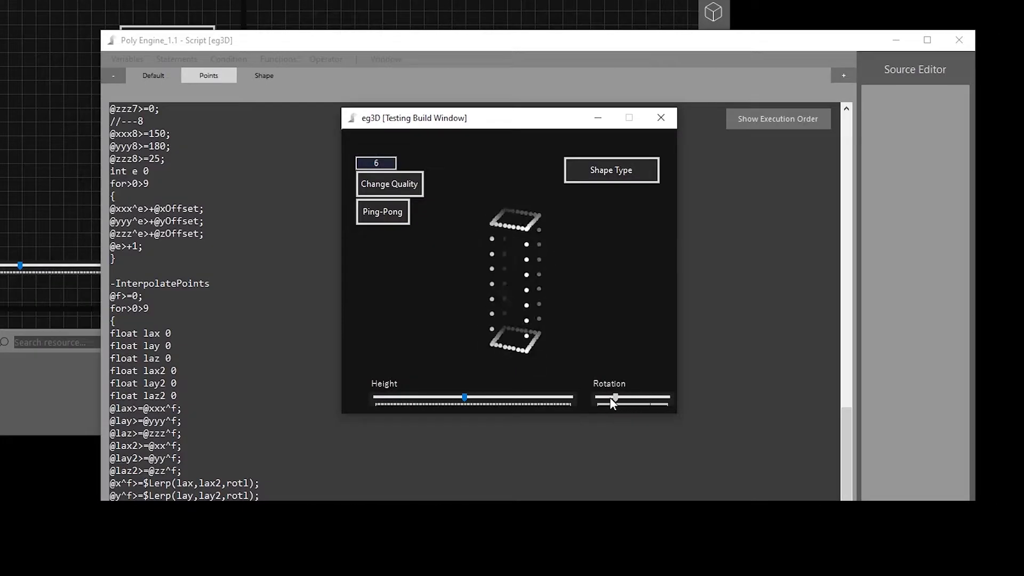
Adjust the shape demos' ping-pong speed, 3D point quality and generated size.
drag(610, 398, 629, 398)
click(383, 209)
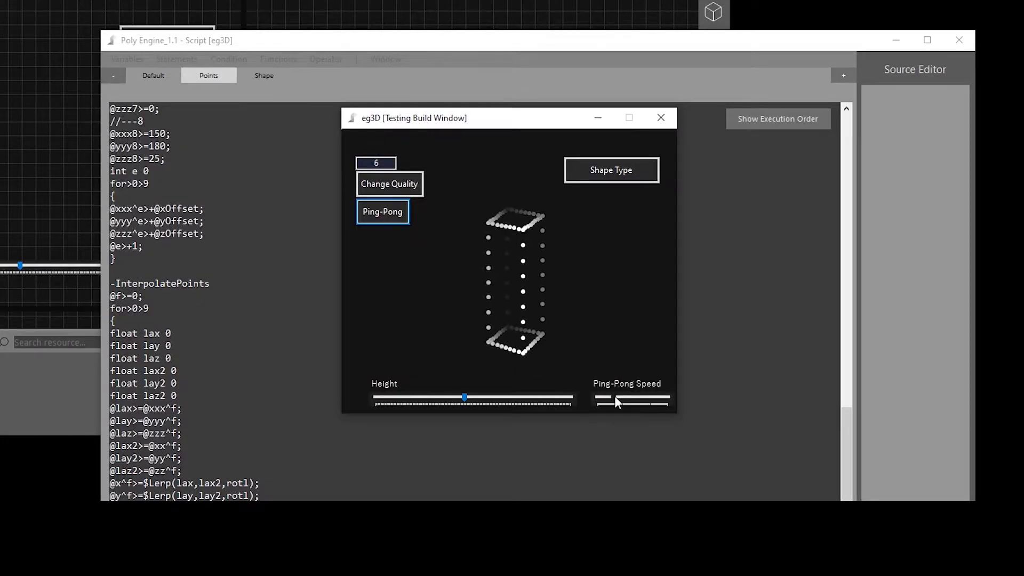
click(390, 184)
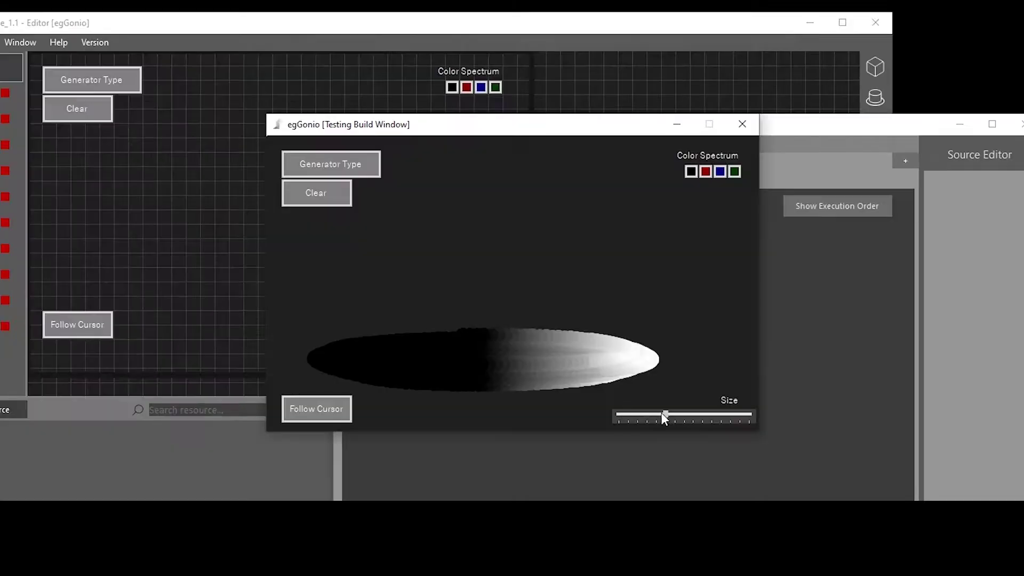
drag(665, 415, 692, 417)
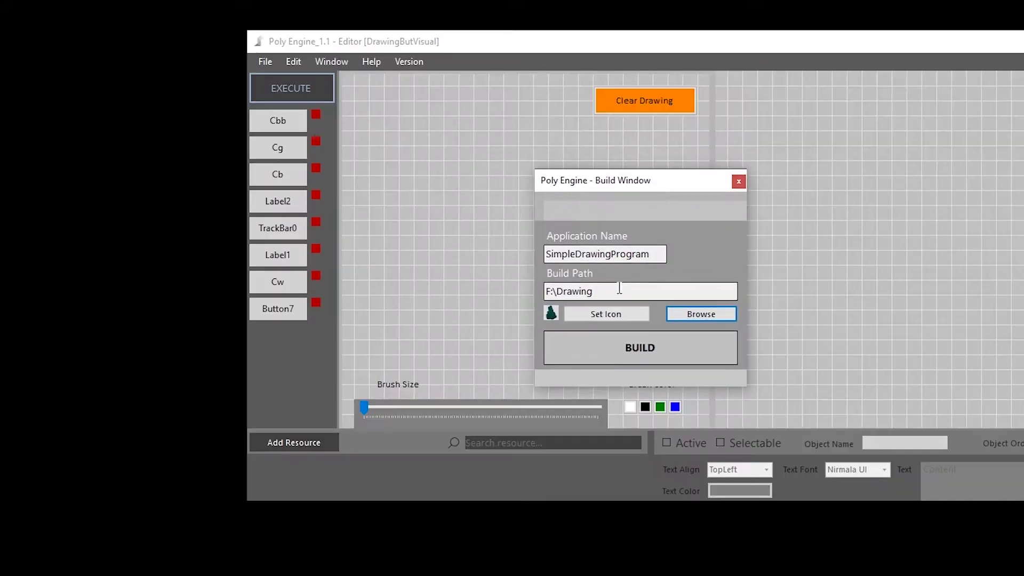
Build the drawing application as SimpleDrawingProgram to F:\Drawing.
click(657, 348)
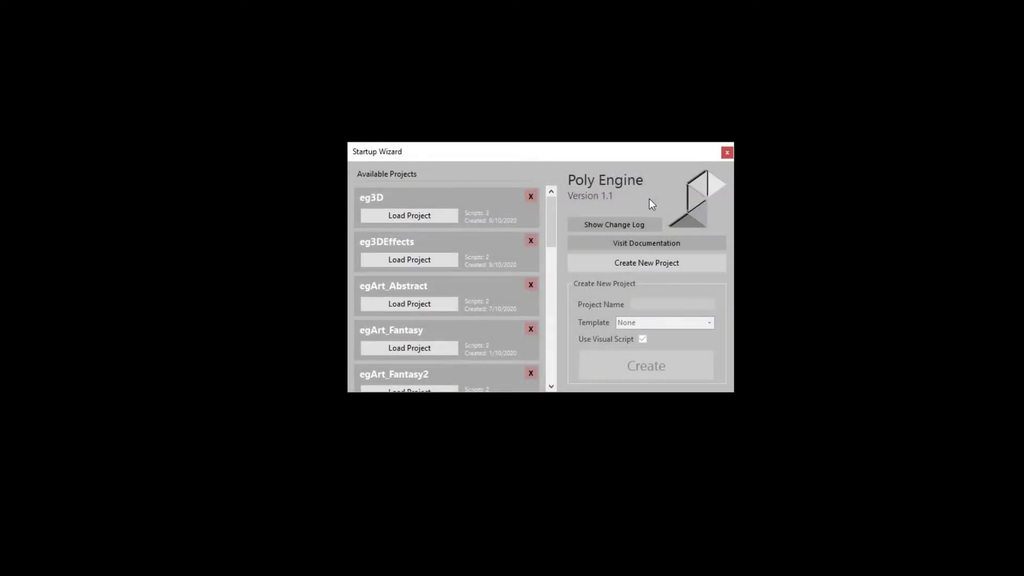
Start a new project named MyProject, keeping Use Visual Script checked.
mouse_move(555, 216)
mouse_down()
mouse_move(556, 273)
mouse_move(553, 211)
mouse_up()
click(694, 262)
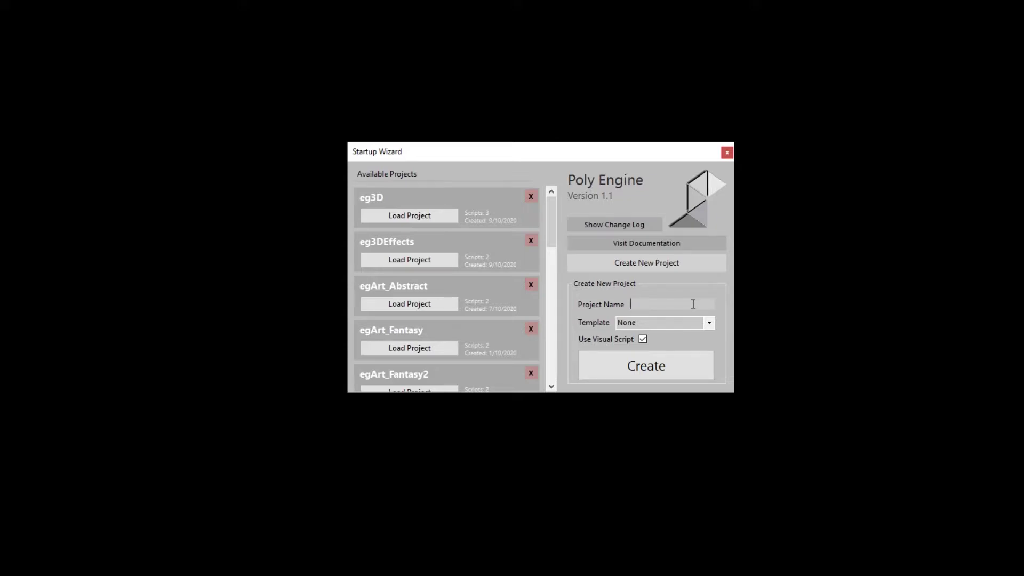
click(693, 304)
text(MyProject)
Create MyProject, move the editor window higher and review the File menu commands.
click(696, 370)
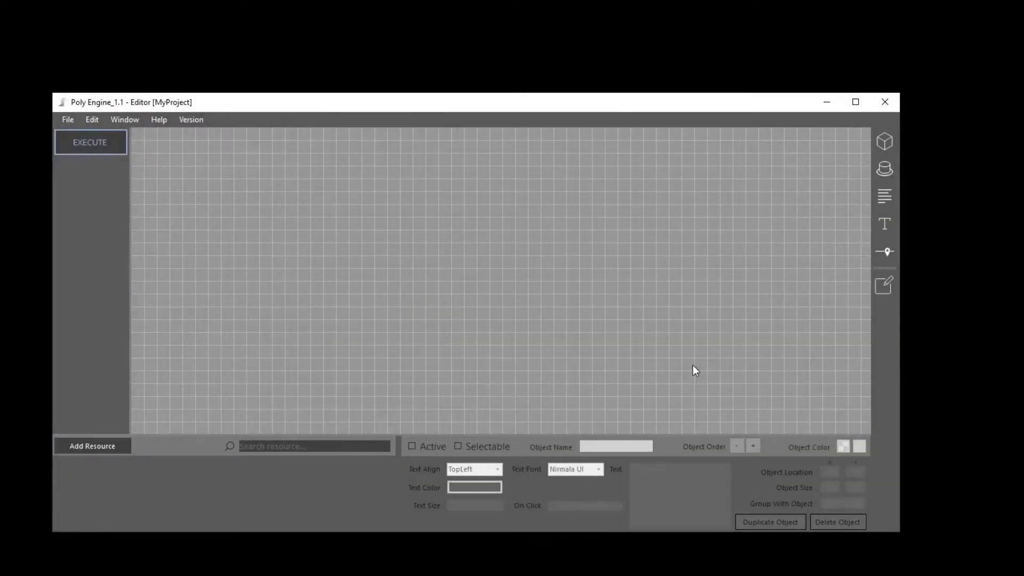
drag(678, 103, 688, 68)
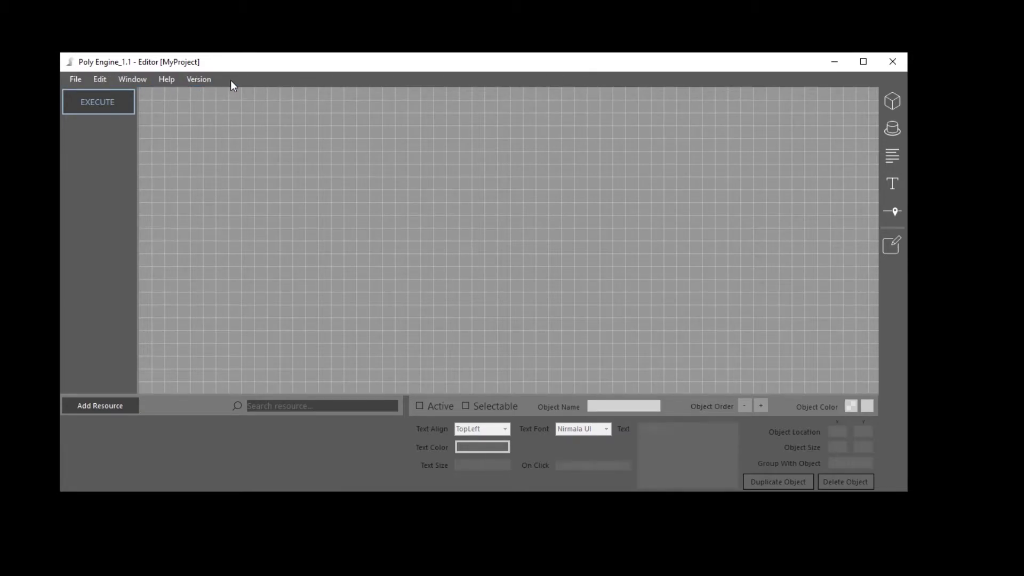
click(75, 84)
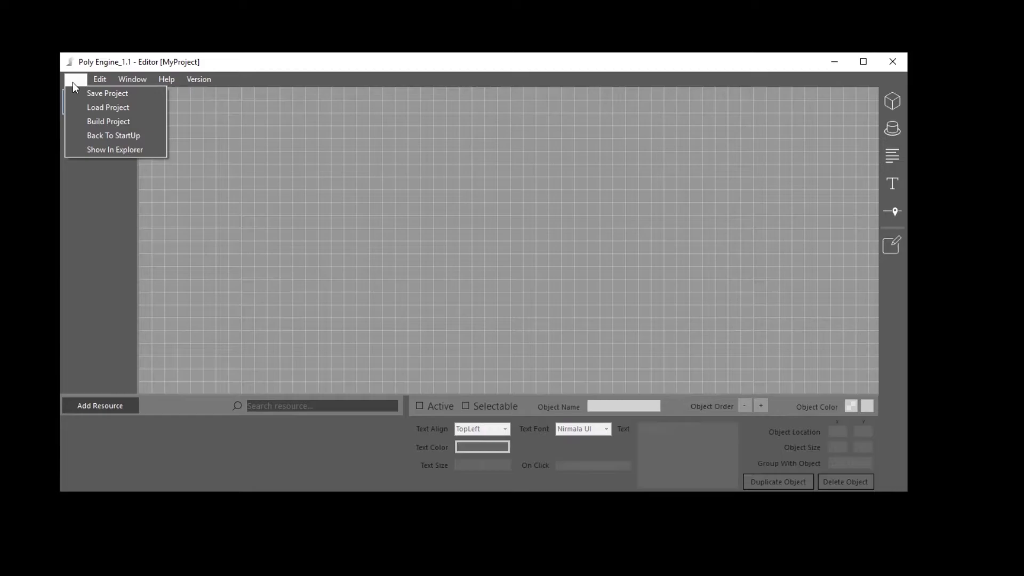
mouse_move(96, 81)
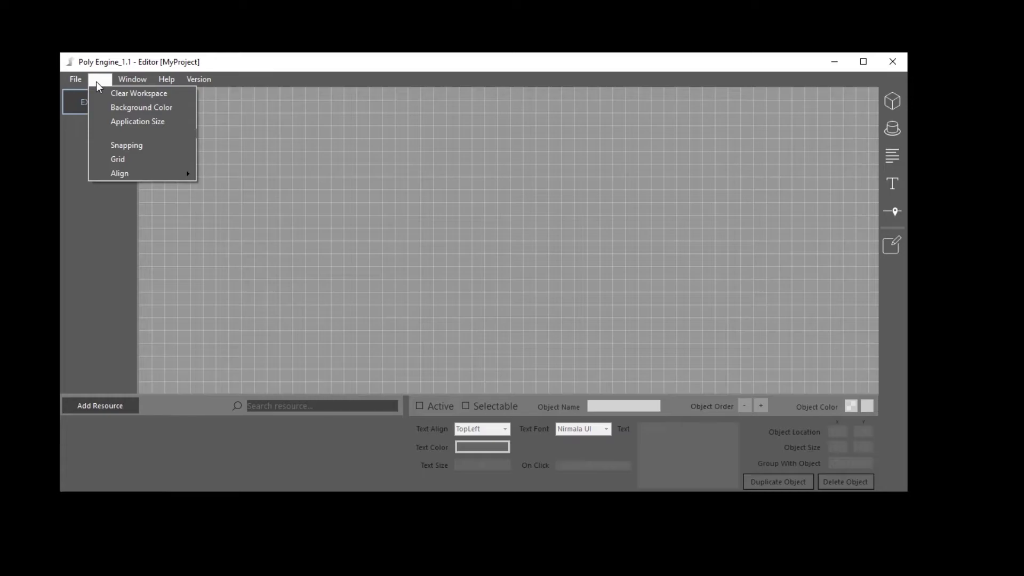
Set the actual application size to 1920 wide by 600 high.
click(179, 123)
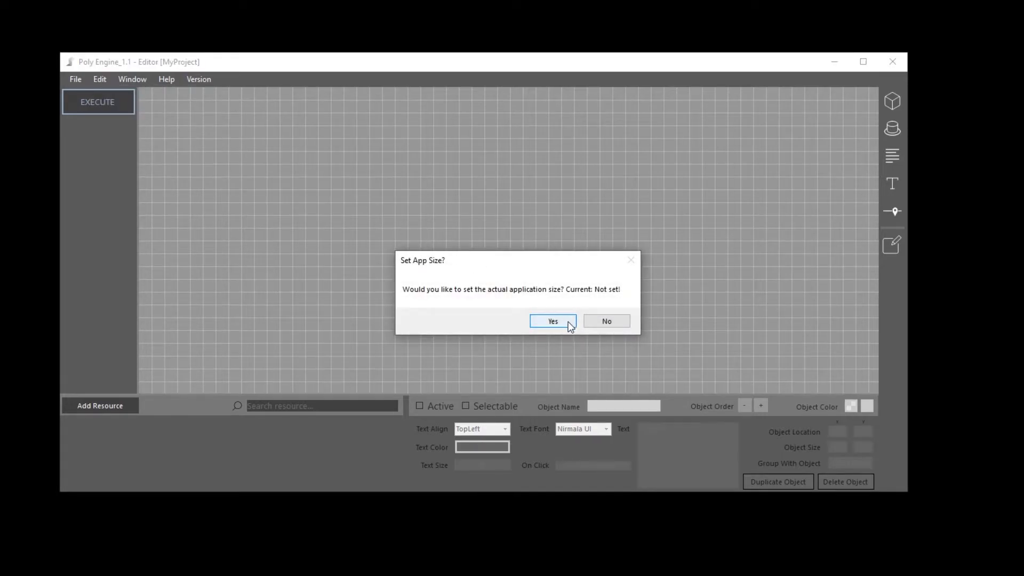
click(569, 321)
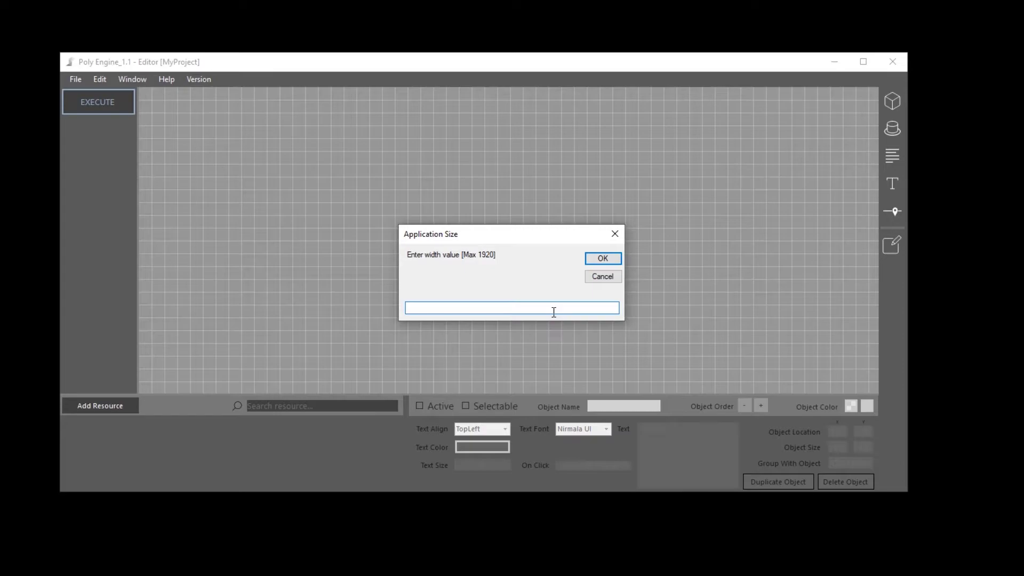
text(1920)
key(Return)
text(600)
key(Return)
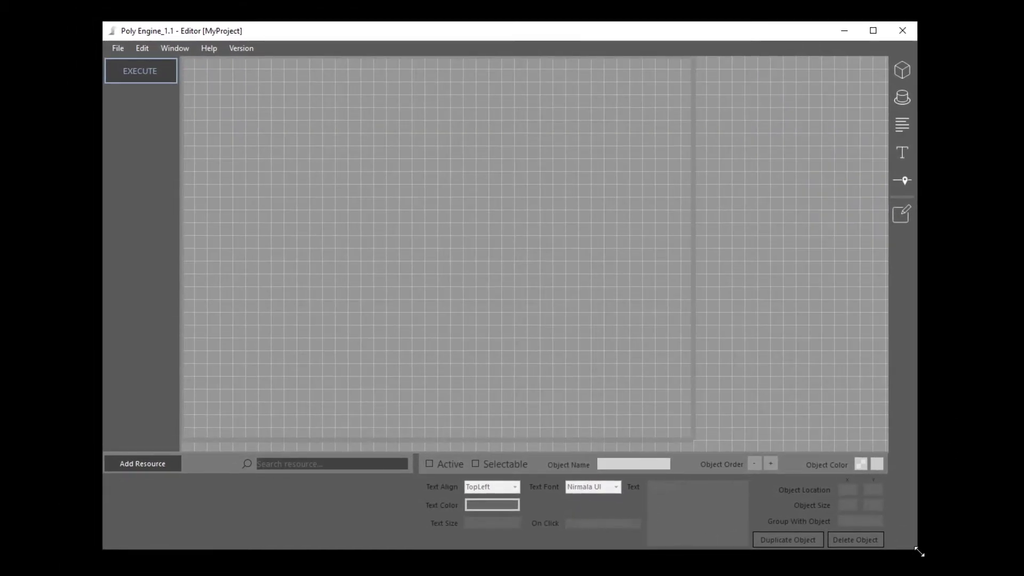
Enlarge the editor window slightly and change the snapping value to 15.
drag(919, 552, 925, 561)
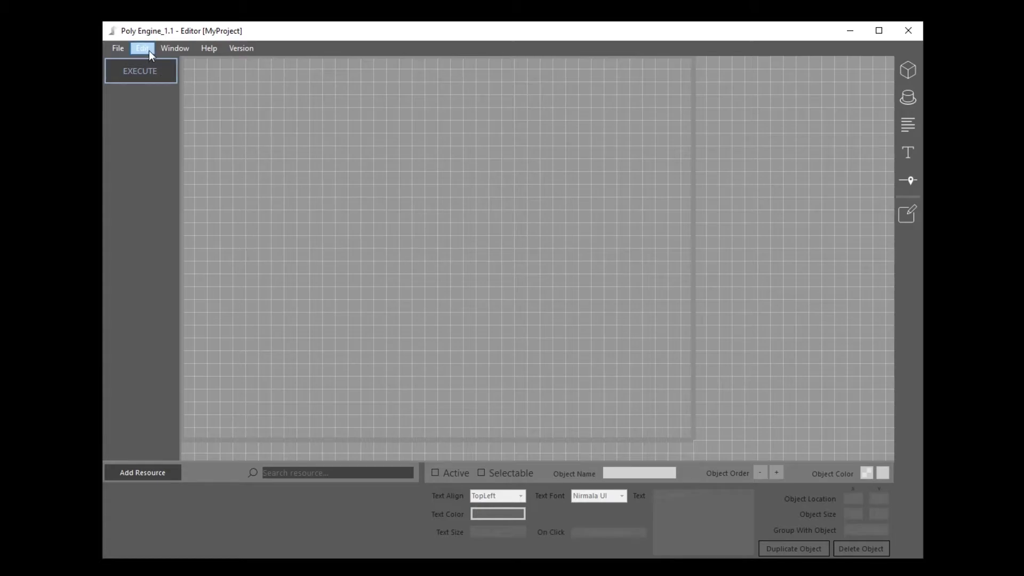
click(145, 49)
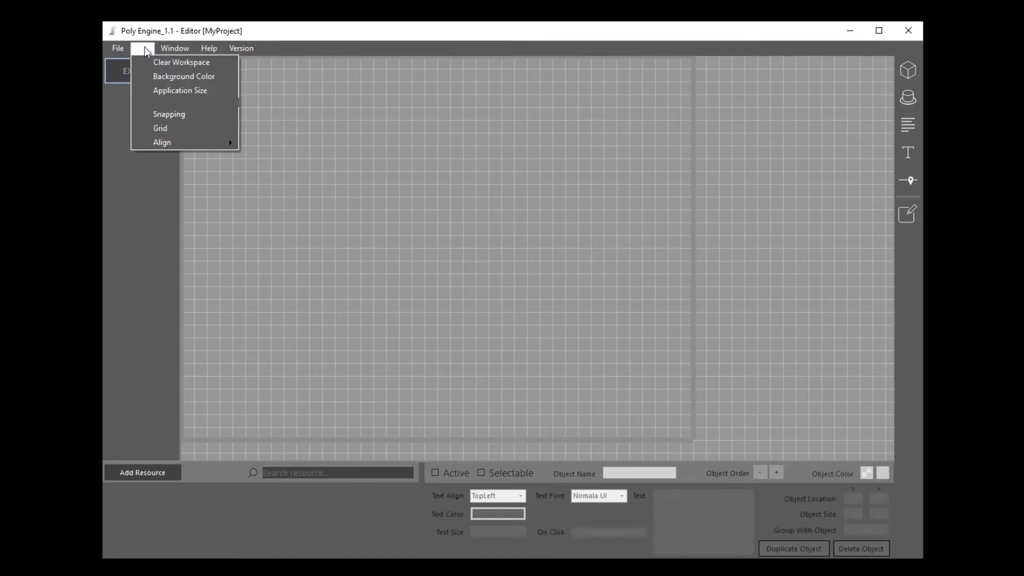
click(188, 114)
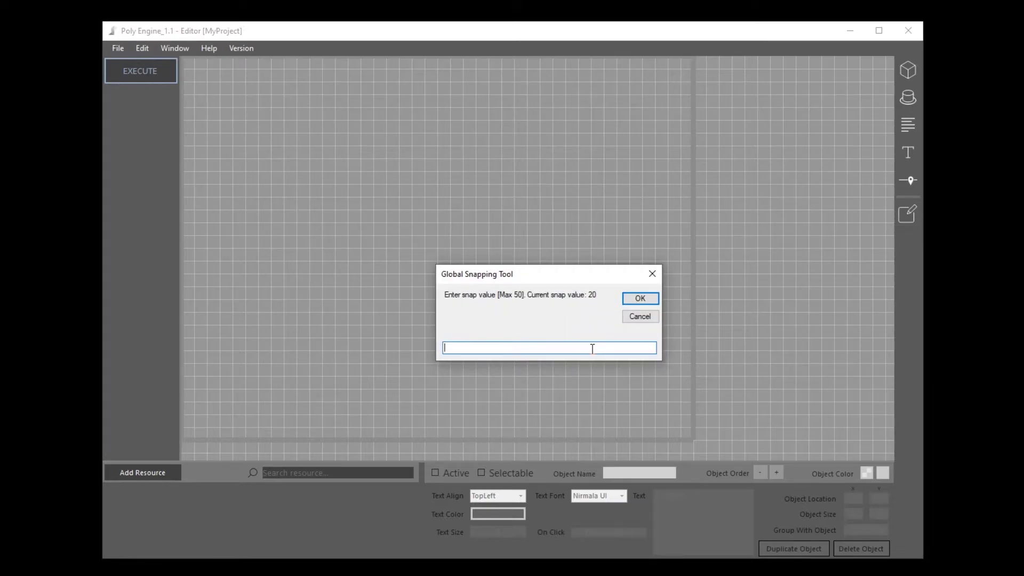
text(15)
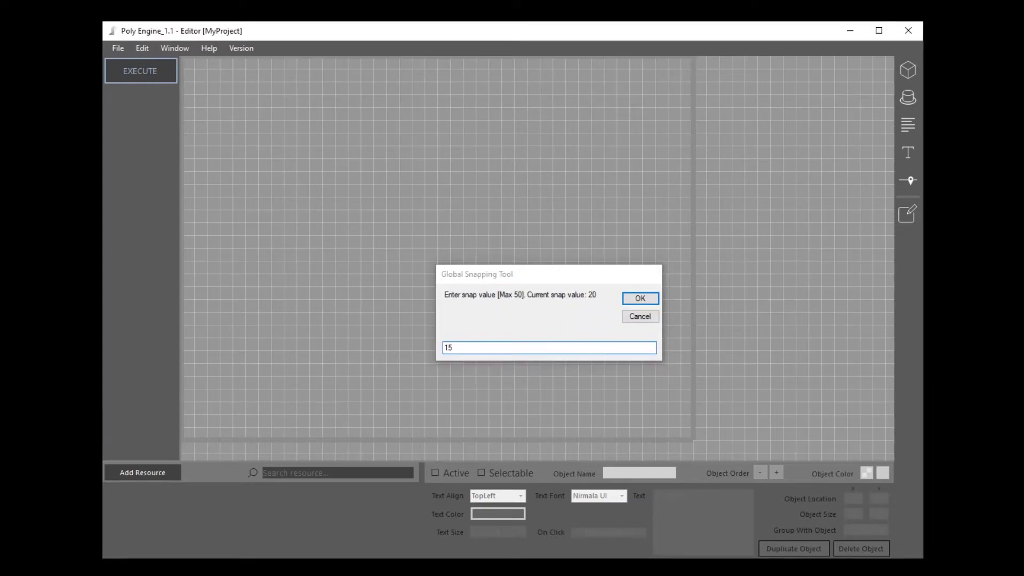
key(Return)
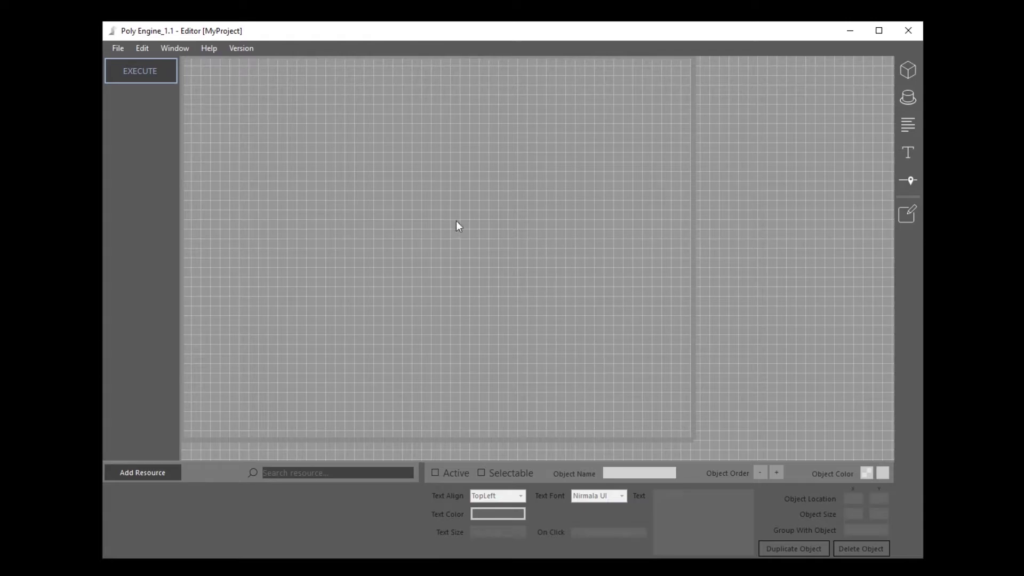
Browse the Edit > Align options and dismiss them without applying any.
click(143, 49)
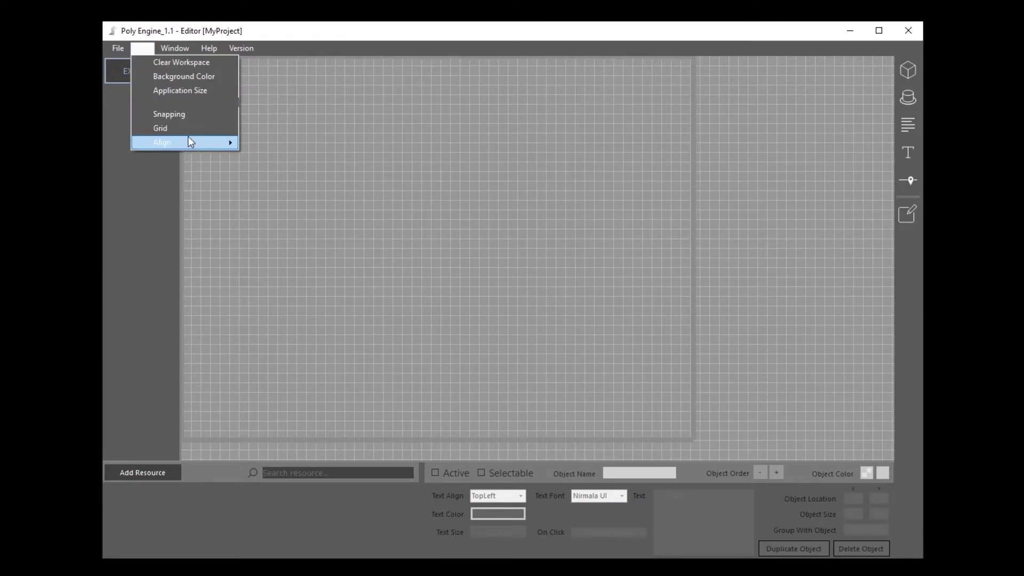
mouse_move(198, 142)
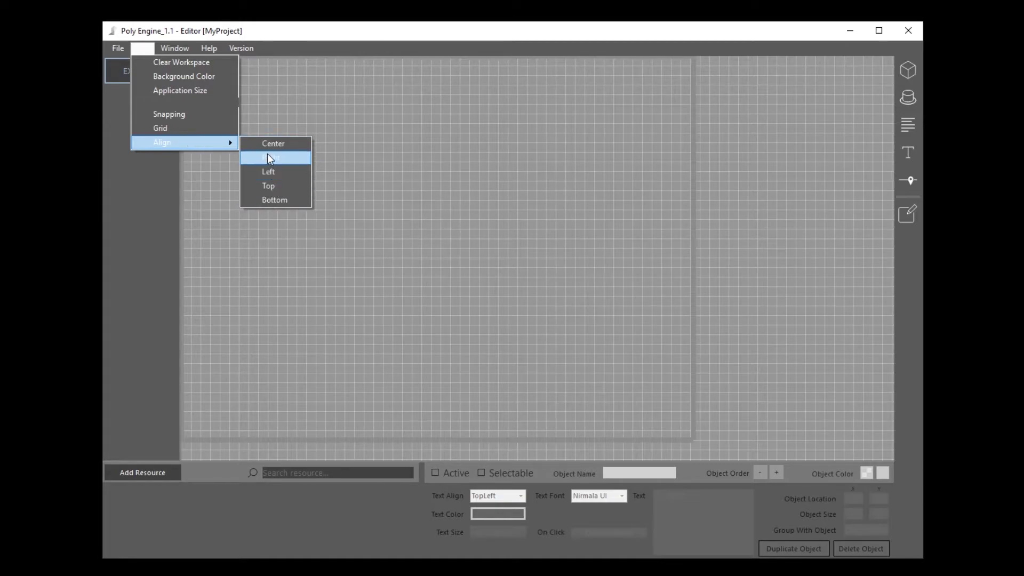
click(392, 187)
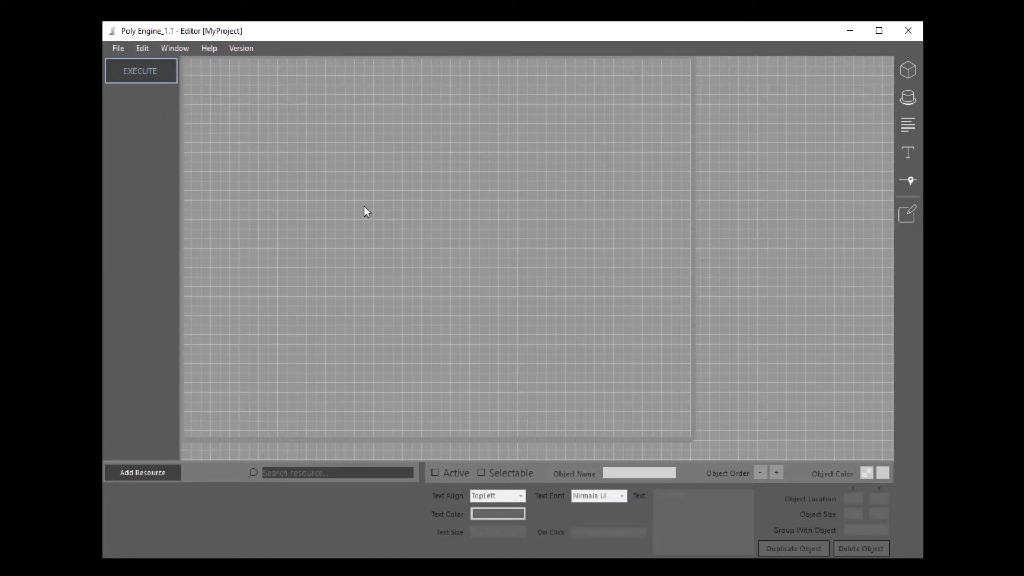
click(189, 49)
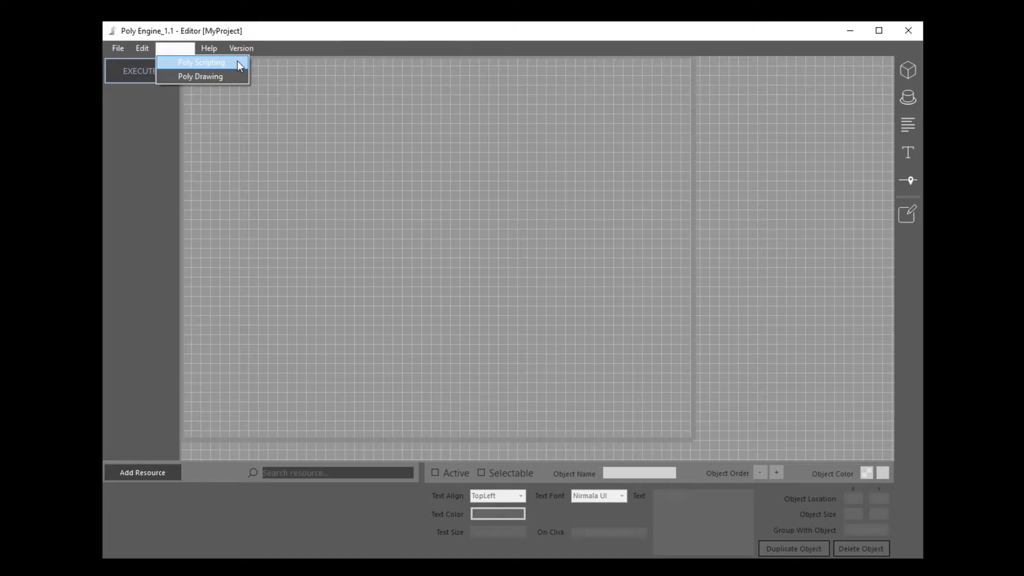
click(334, 80)
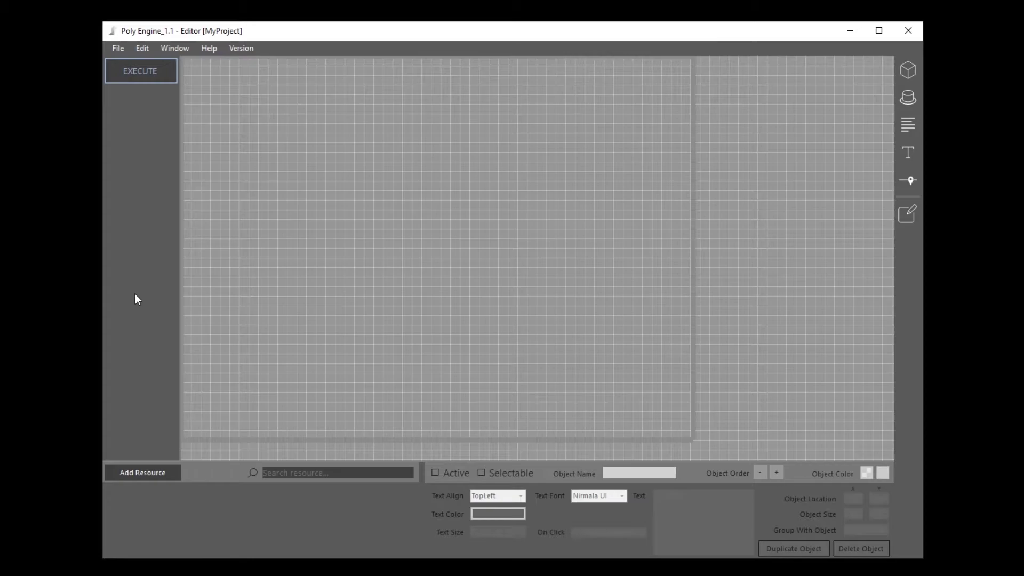
Add two rectangles, placing Rect0 up-left and Rect1 below-right of it.
click(908, 70)
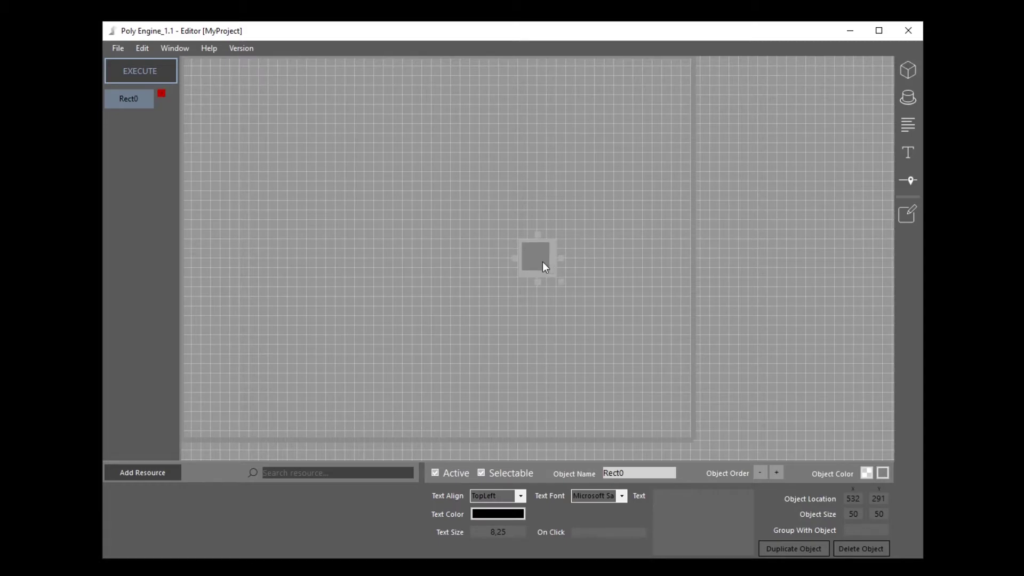
drag(542, 261, 442, 238)
click(723, 188)
click(912, 75)
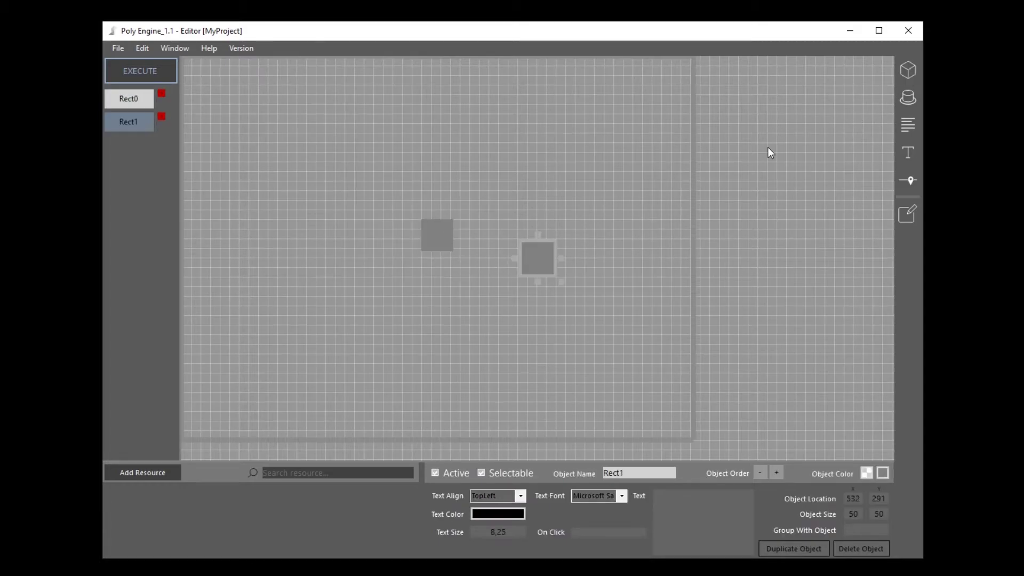
drag(533, 267, 434, 295)
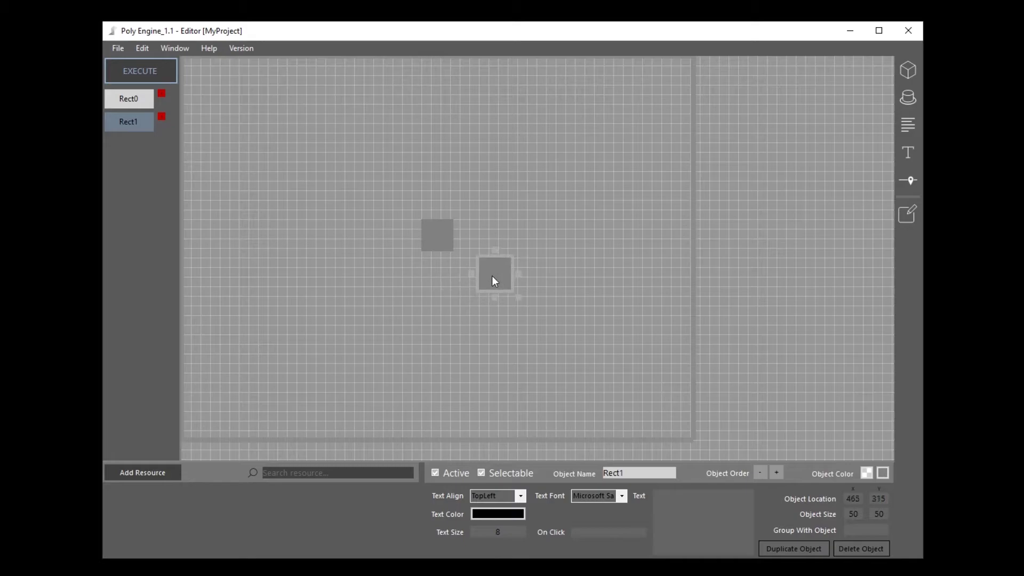
click(504, 213)
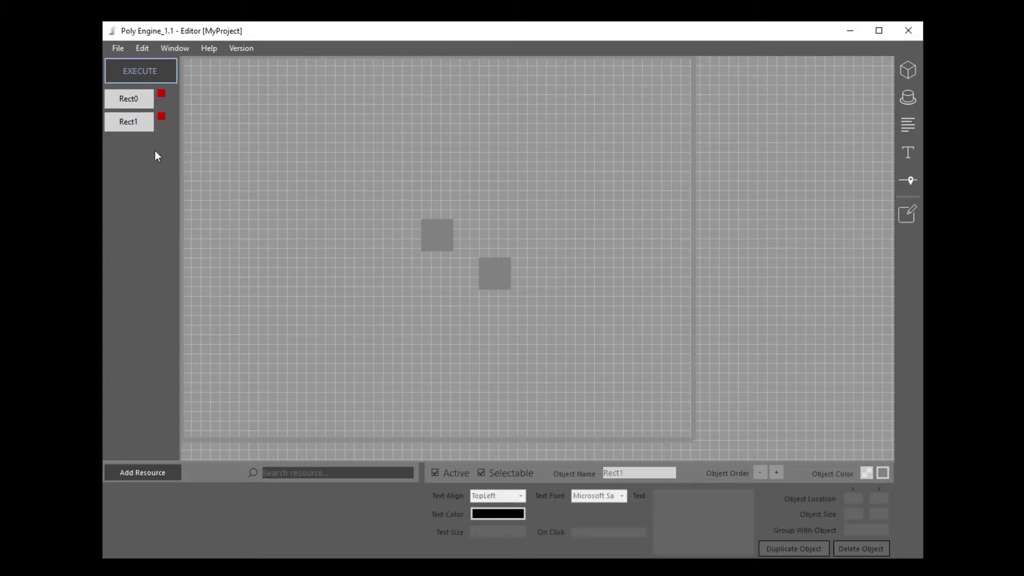
Select Rect0 and Rect1 in the object list, then delete Rect1.
click(142, 101)
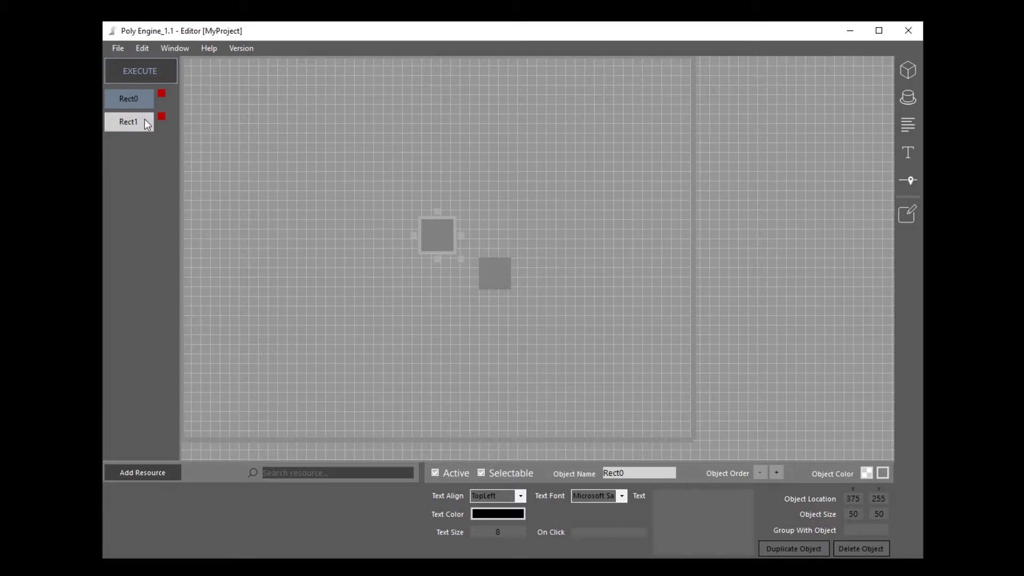
click(145, 121)
click(149, 101)
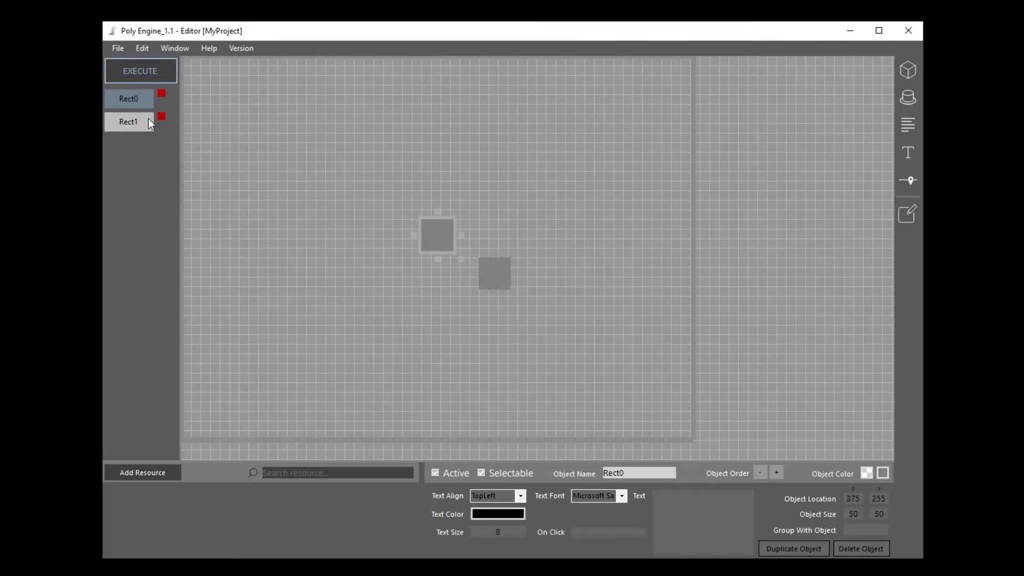
click(149, 119)
click(162, 116)
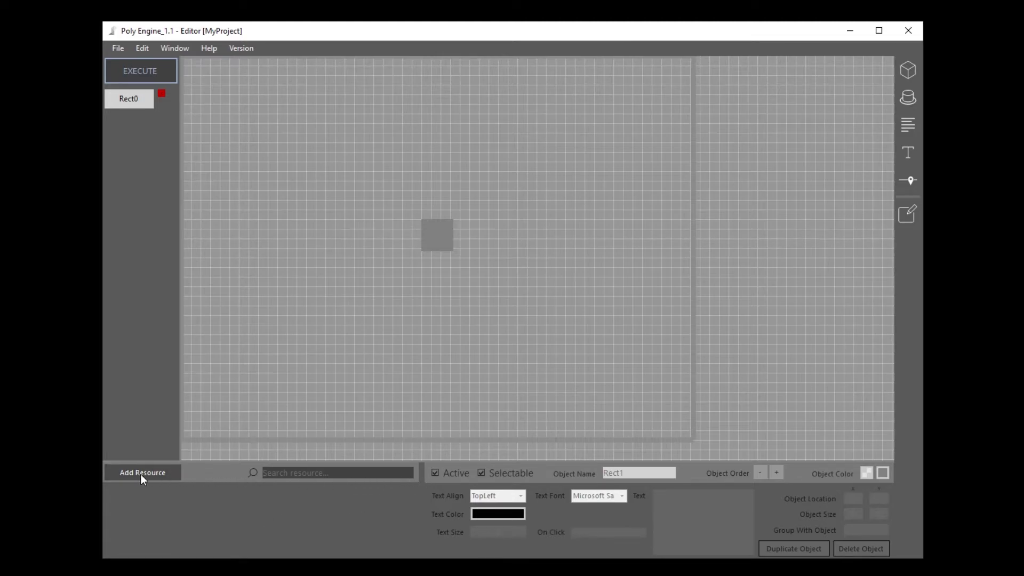
Raise the splitter above the Add Resource bar, then inspect and deselect Rect0.
mouse_move(332, 460)
mouse_down()
mouse_move(334, 439)
mouse_move(337, 447)
mouse_up()
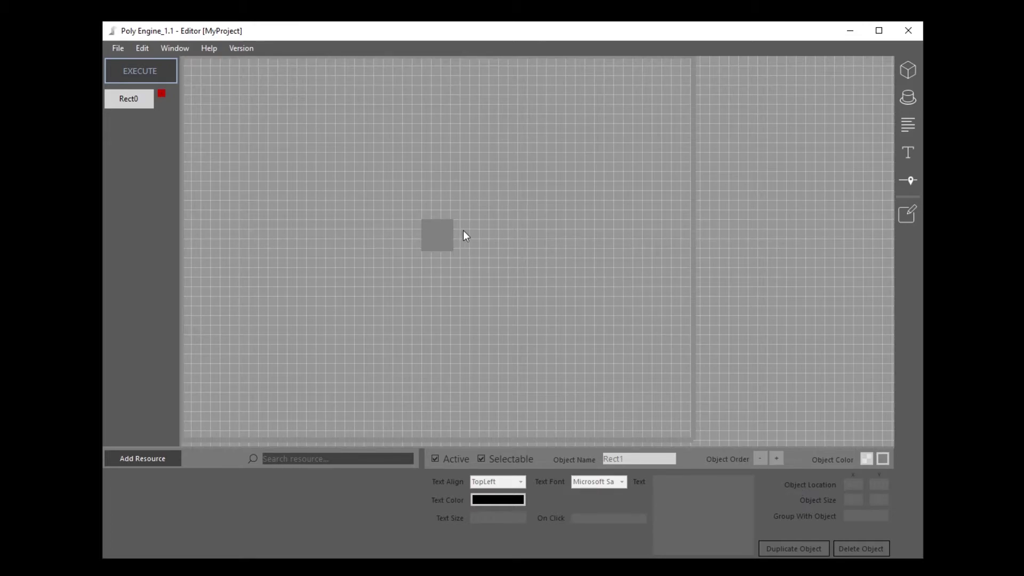
click(439, 233)
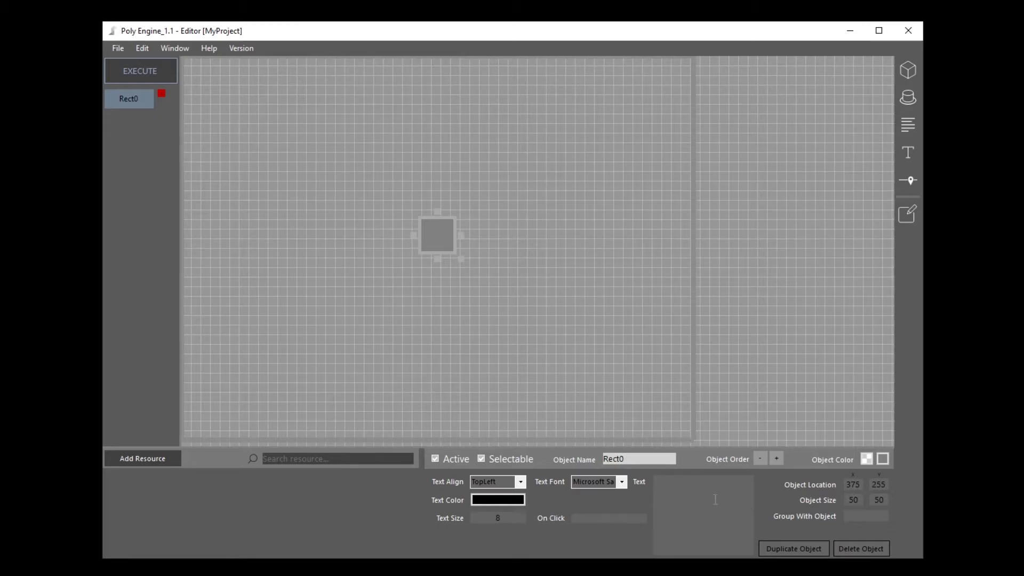
click(657, 344)
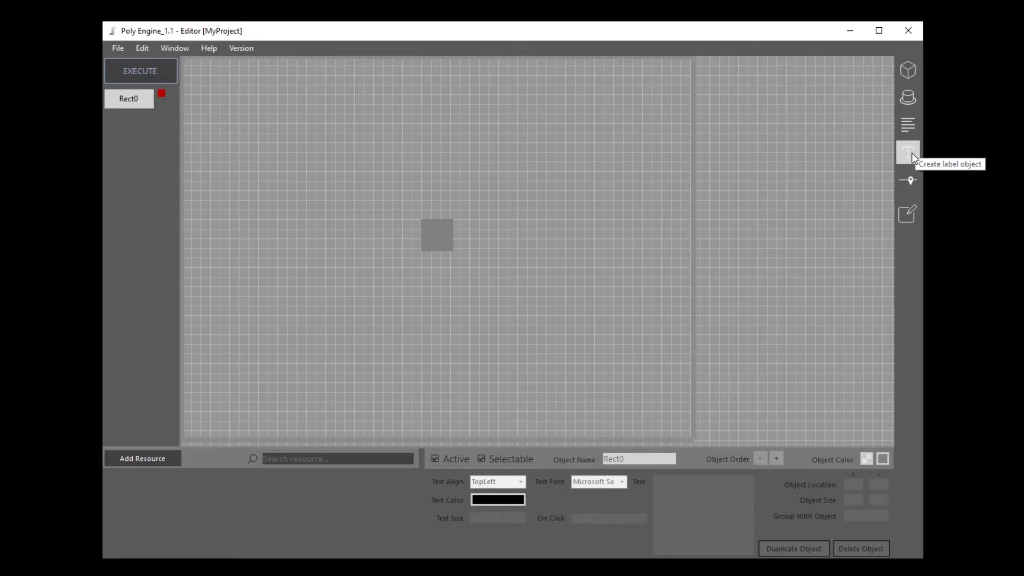
Add Button1, Text2, Label3 and TrackBar4 in a row right of Rect0.
click(908, 99)
drag(536, 252, 243, 283)
drag(430, 247, 358, 255)
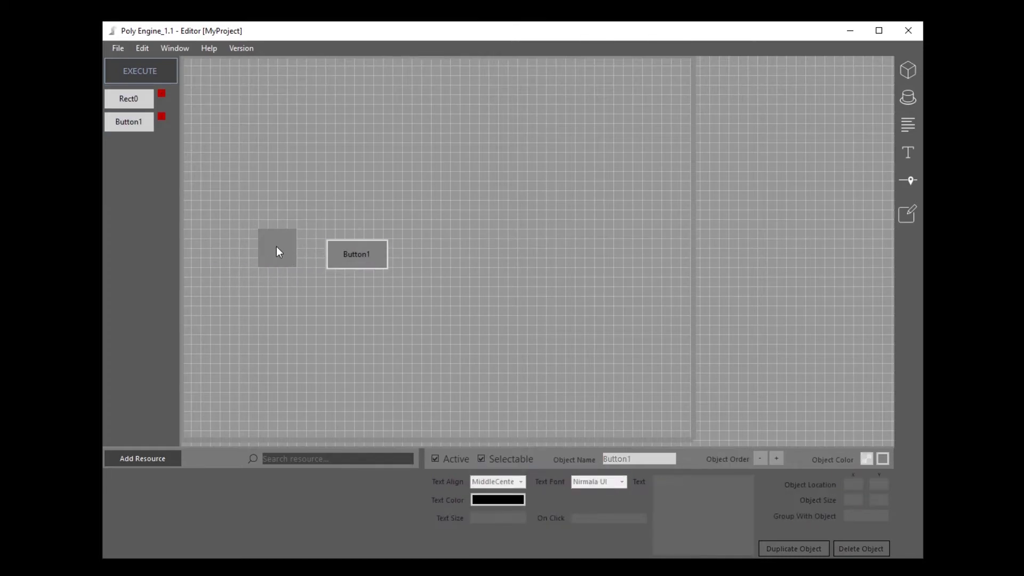
drag(278, 250, 239, 251)
drag(320, 251, 309, 210)
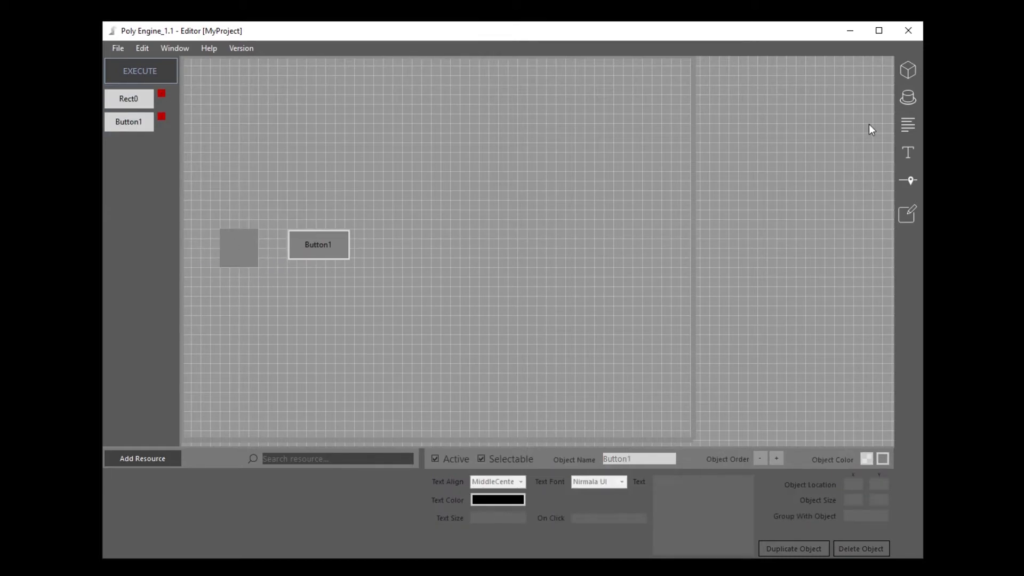
click(908, 125)
drag(580, 253, 374, 255)
click(907, 153)
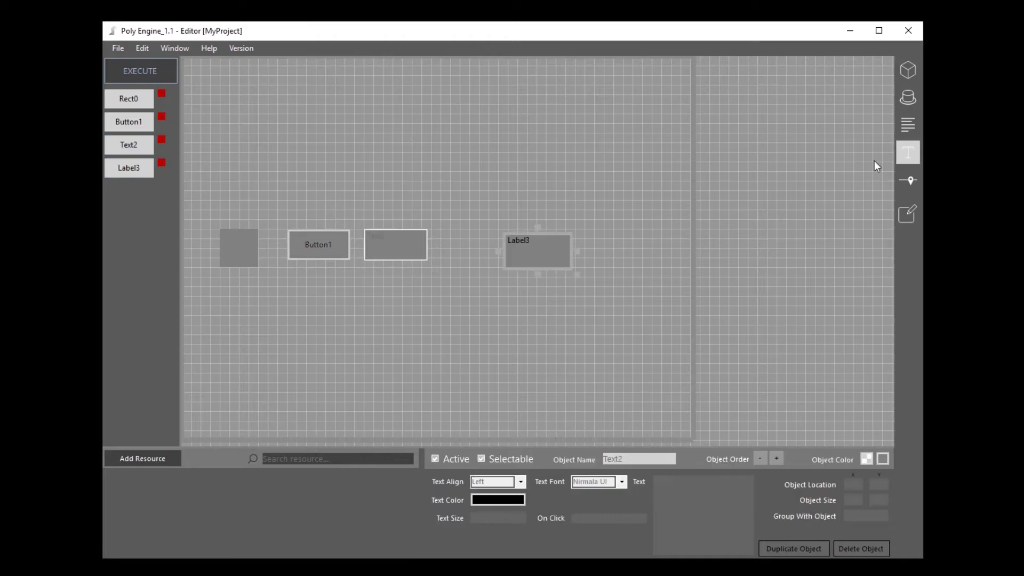
drag(537, 250, 571, 259)
click(908, 181)
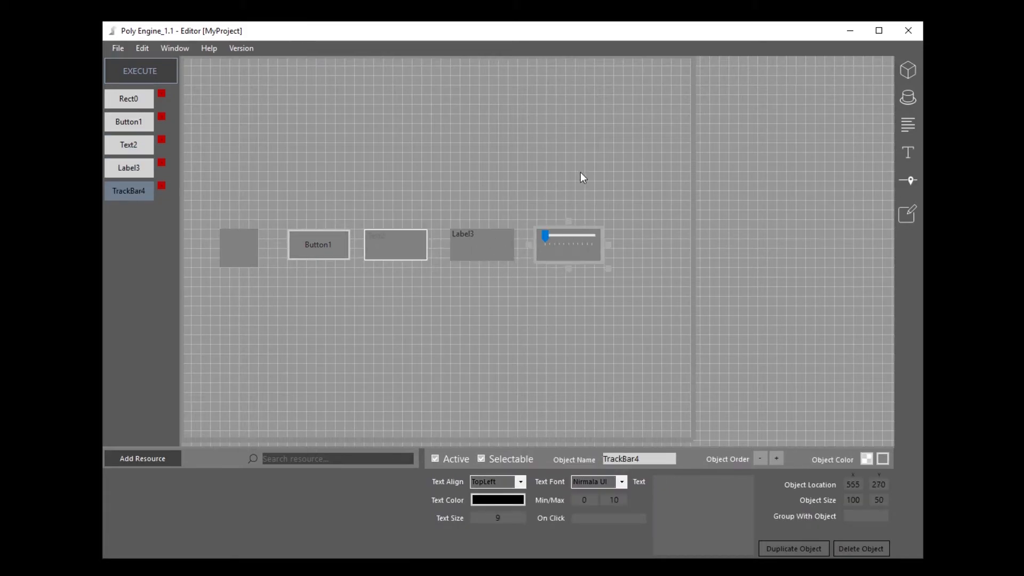
Check each object's properties, then open and close Drawing Creator.
click(580, 173)
click(237, 238)
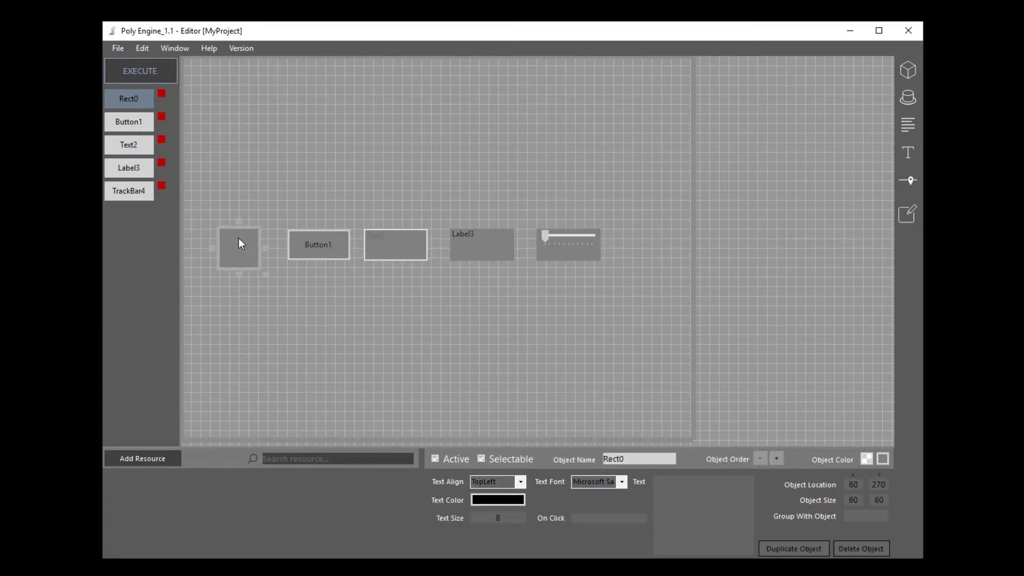
click(321, 241)
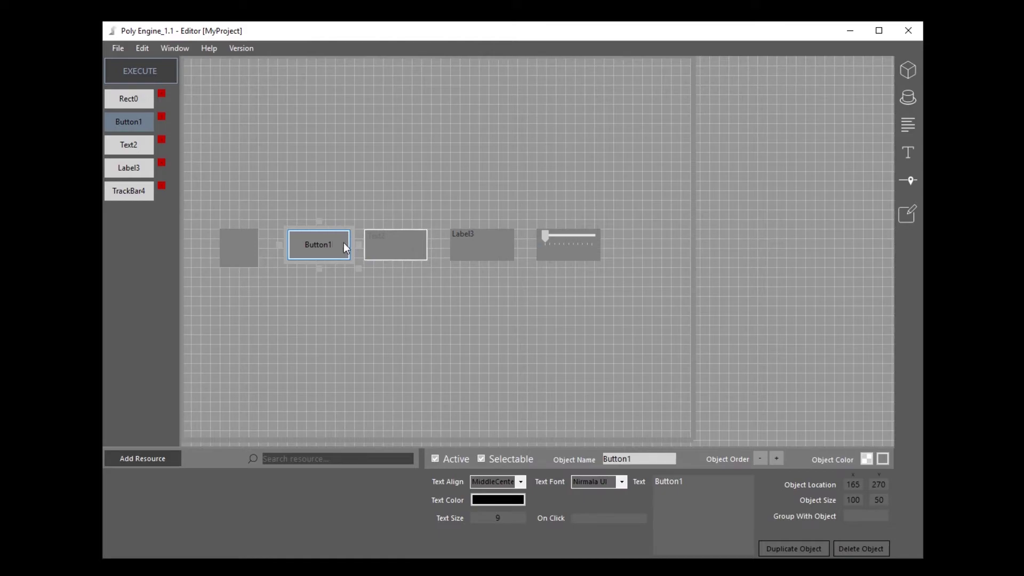
click(387, 245)
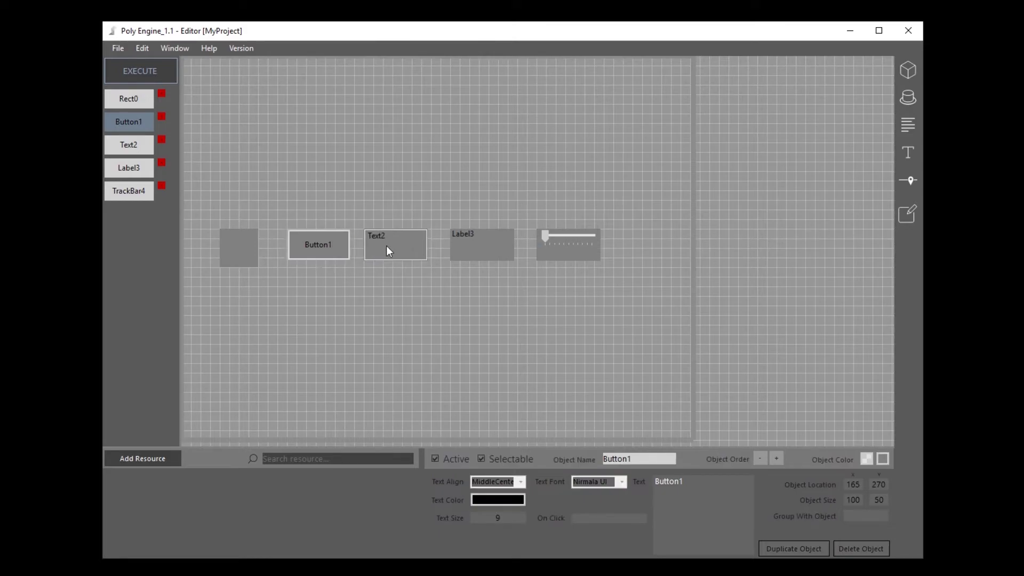
click(491, 247)
click(560, 246)
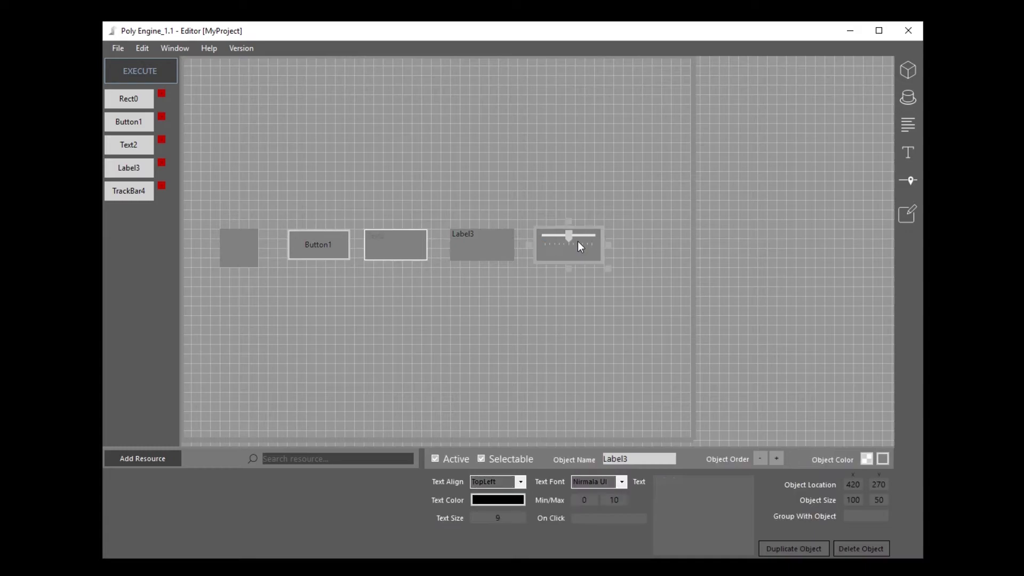
click(727, 266)
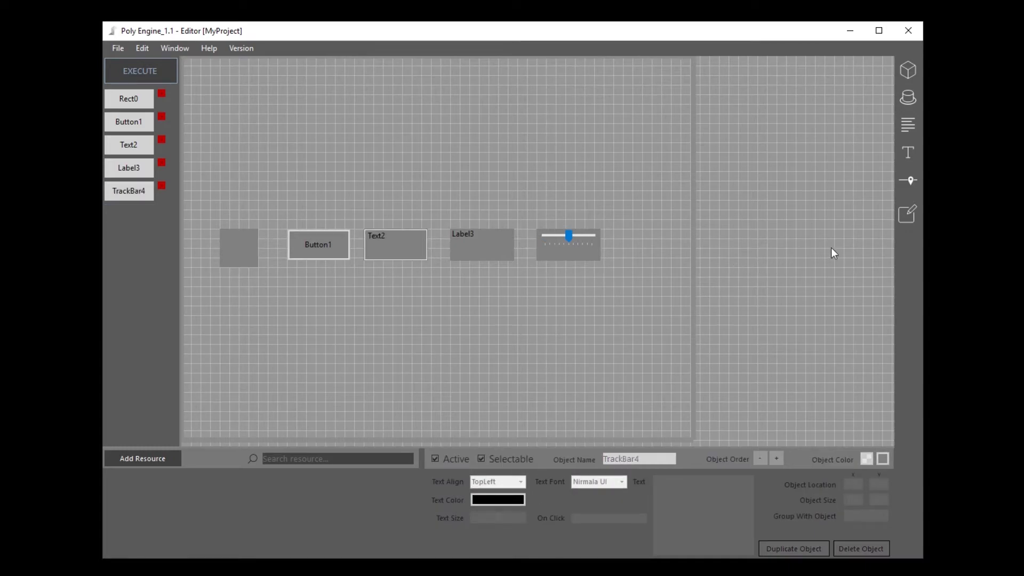
click(913, 217)
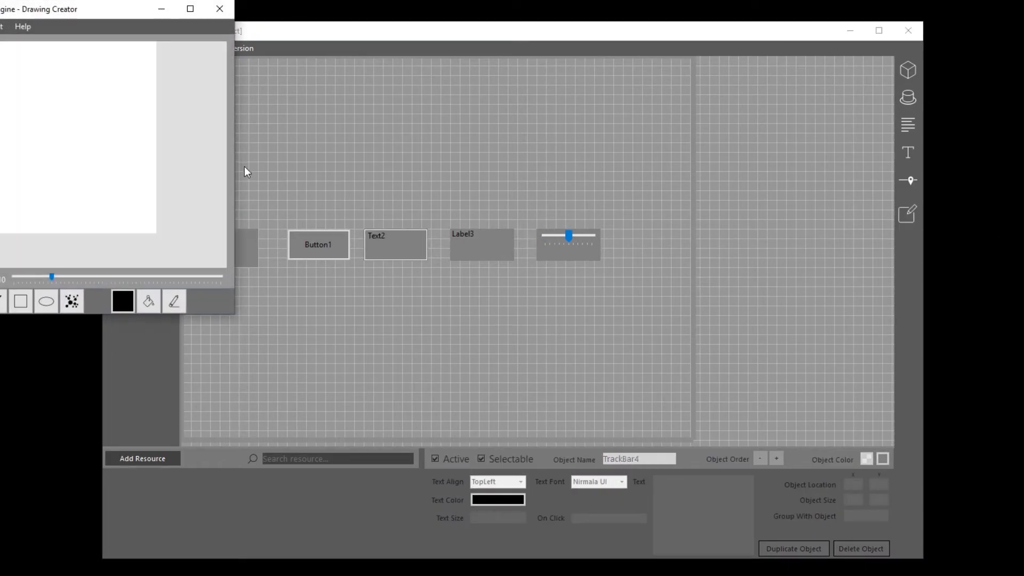
click(219, 9)
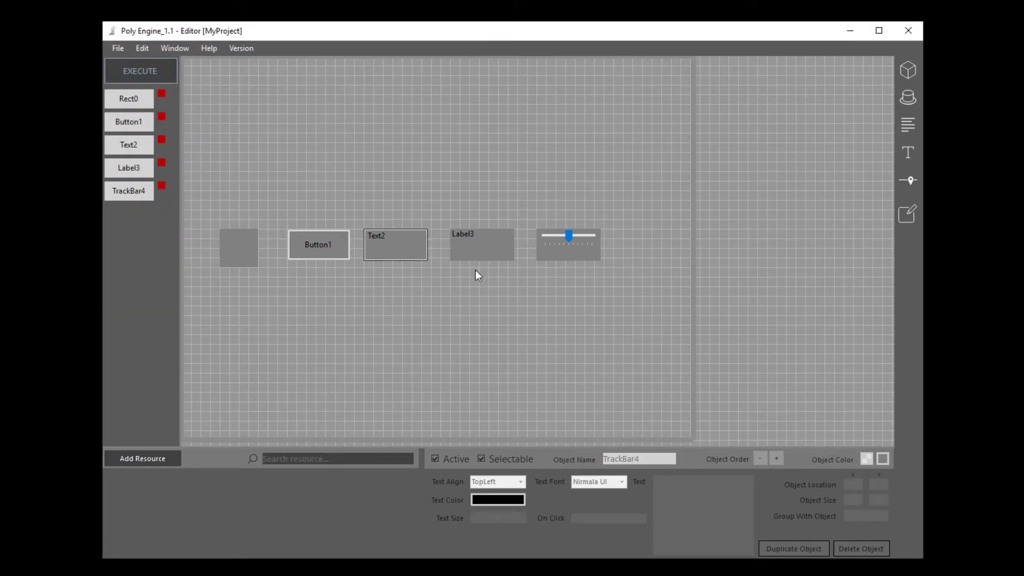
Resize Rect0 to 60×150 and place it at 60,270, left of the row.
click(236, 245)
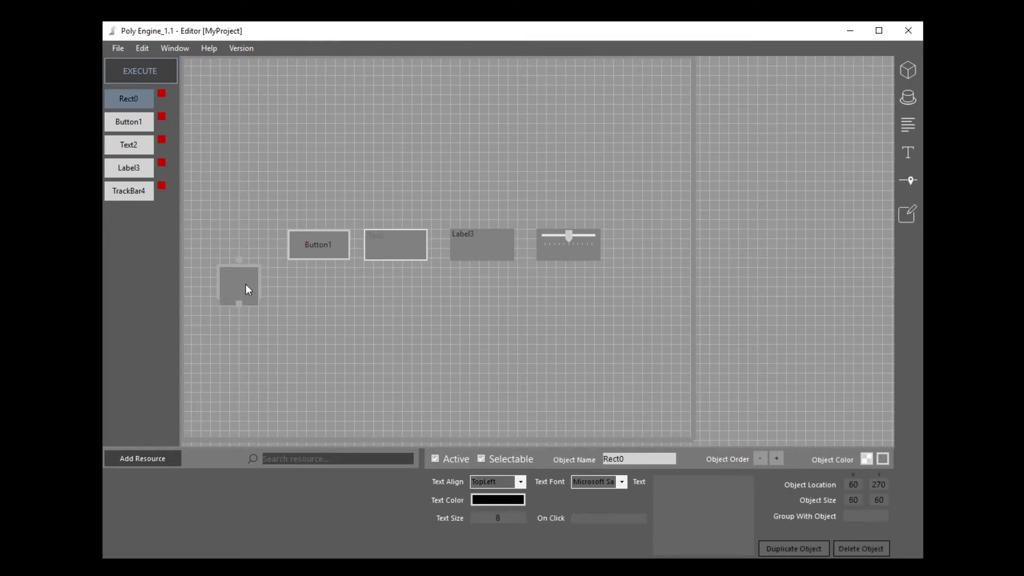
drag(299, 307, 240, 297)
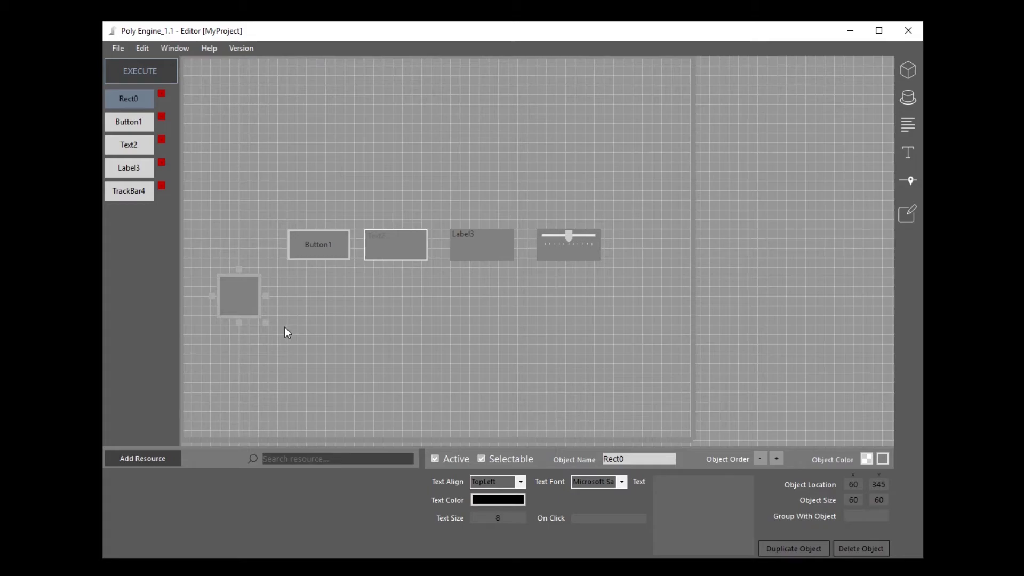
mouse_move(263, 325)
mouse_down()
mouse_move(301, 316)
mouse_move(300, 292)
mouse_move(263, 338)
mouse_move(284, 300)
mouse_move(365, 308)
mouse_move(277, 313)
mouse_up()
drag(249, 269, 215, 304)
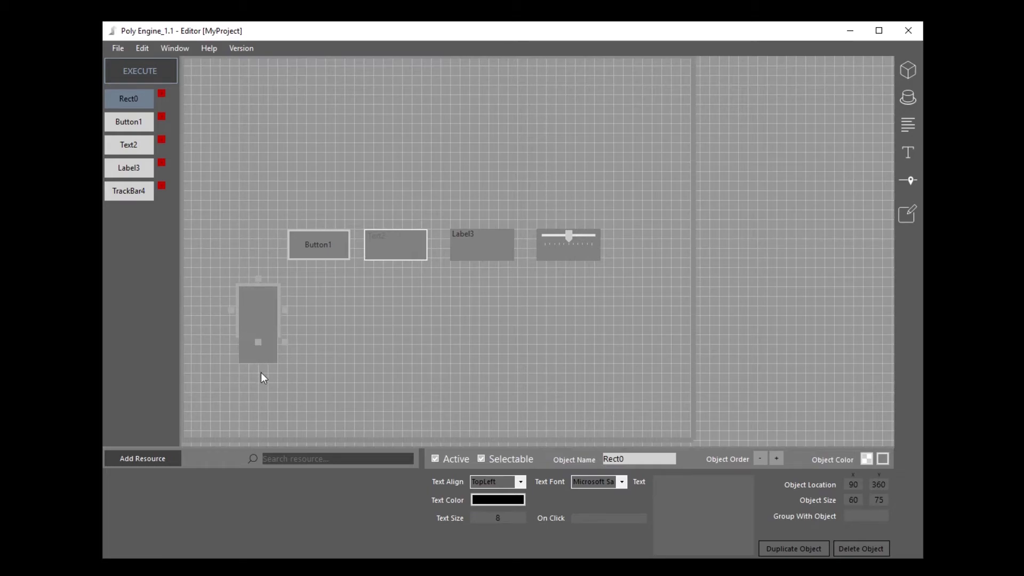
drag(258, 400, 259, 382)
drag(255, 334, 239, 280)
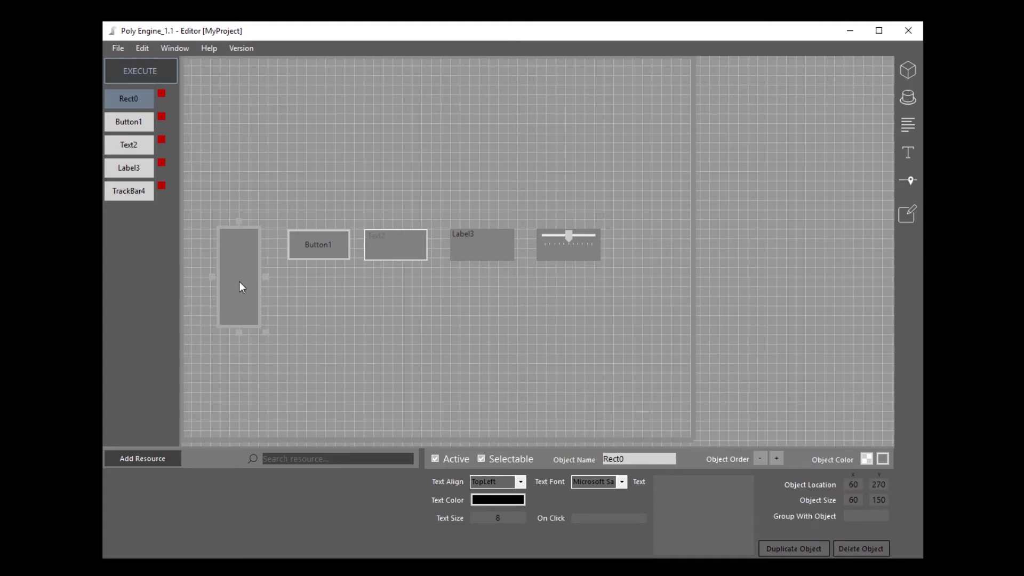
click(372, 289)
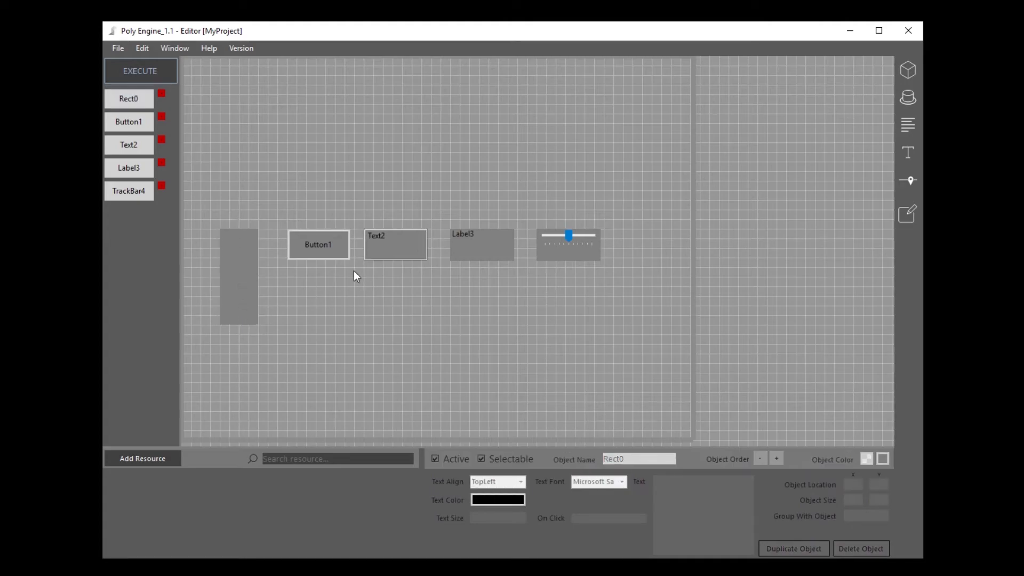
Run the project in a test build and replace Text2 with 'Hello World'.
click(156, 69)
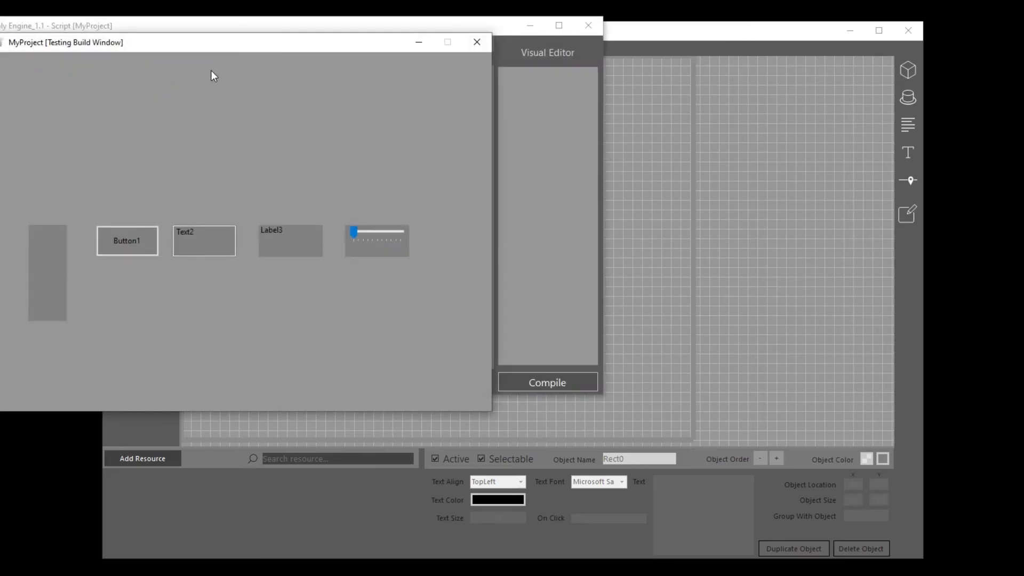
drag(241, 53, 298, 54)
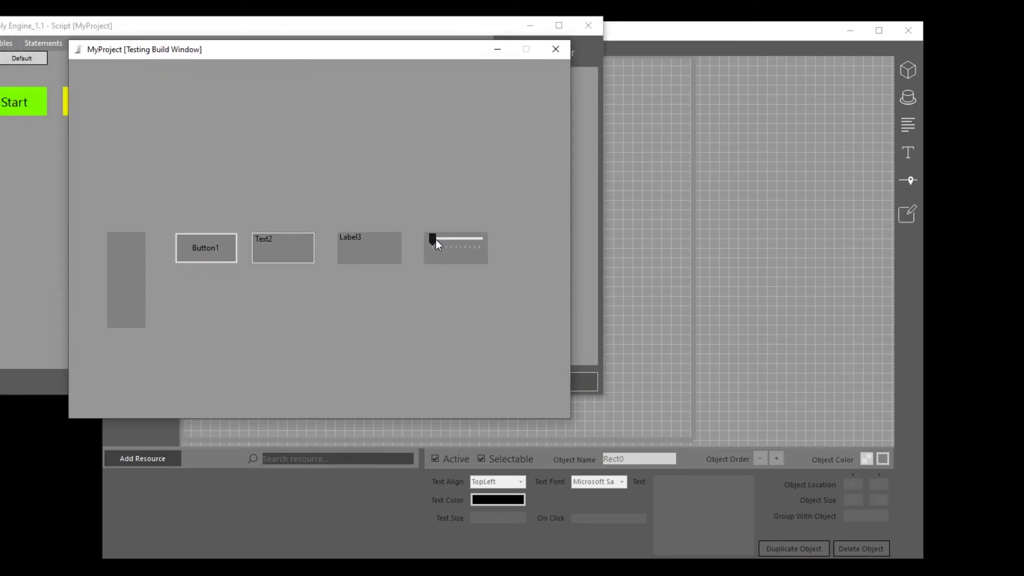
key(Tab)
text(Hello World)
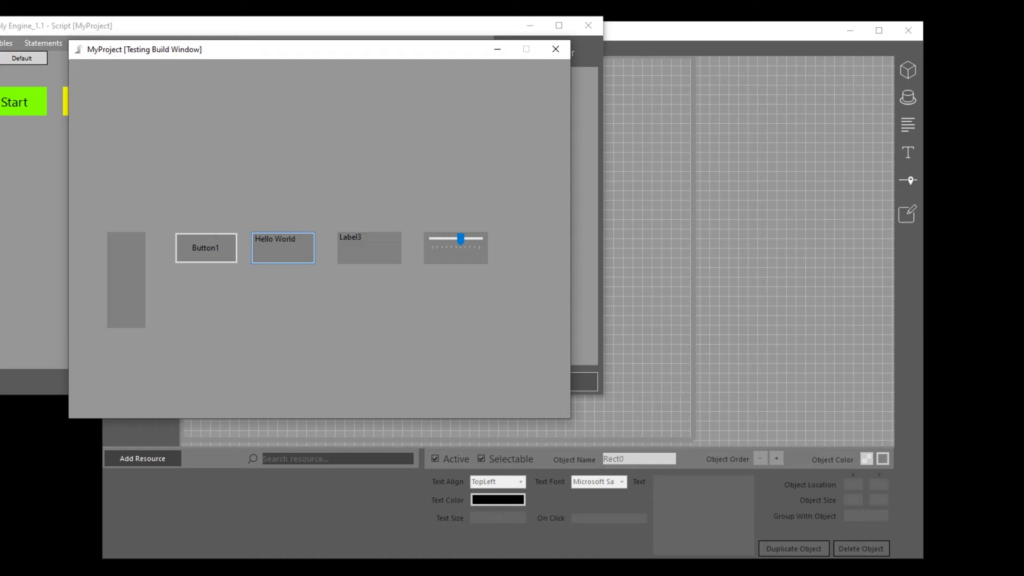
Press Button1 in the running test, then close the test build and script windows.
click(209, 255)
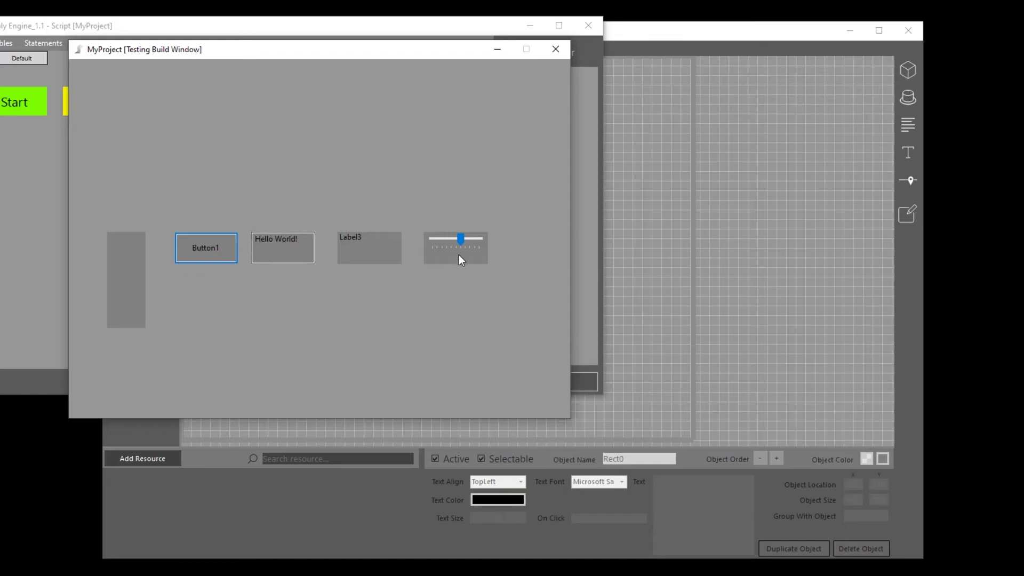
click(557, 51)
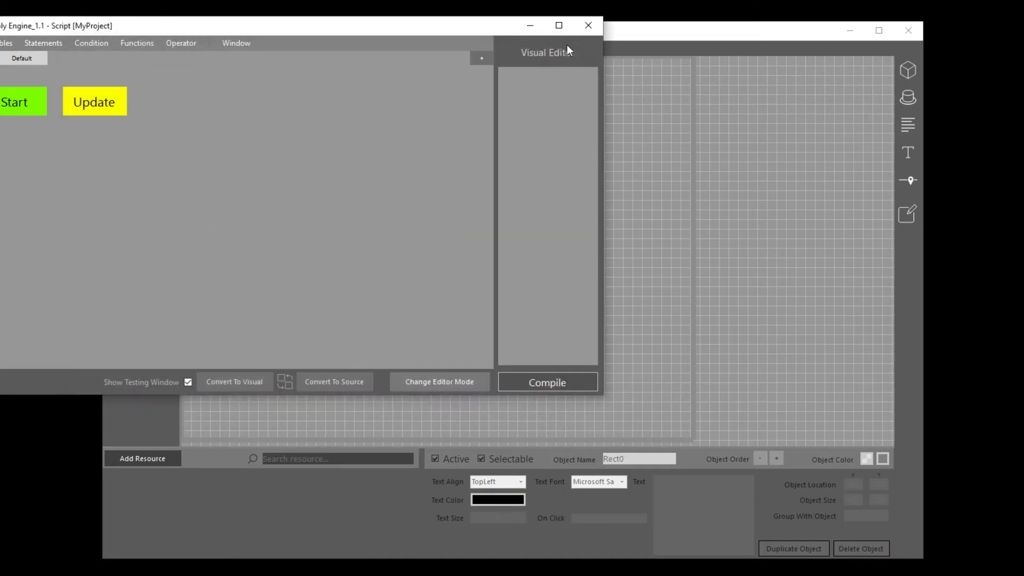
click(588, 27)
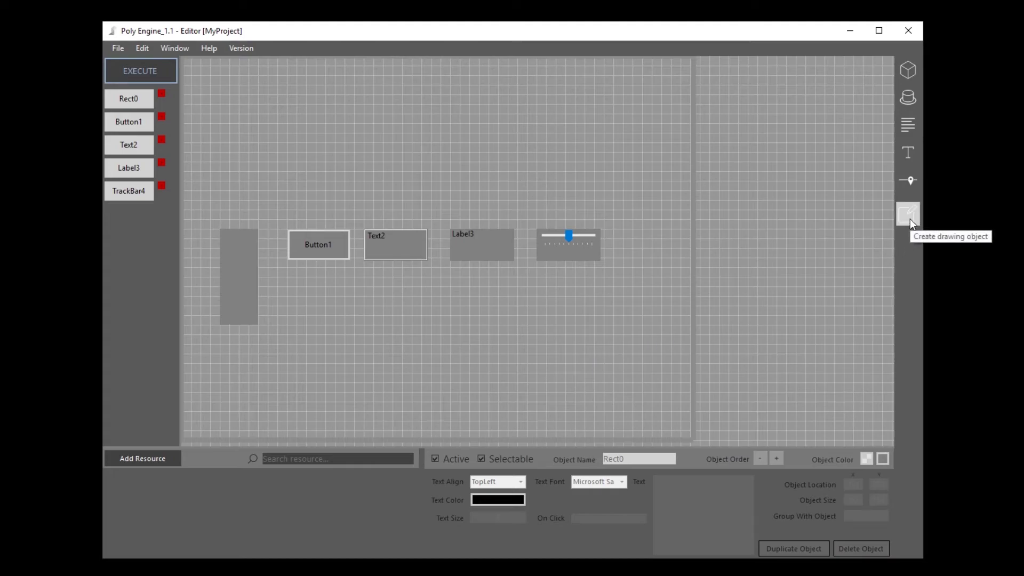
Open the Poly Drawing creator from the Window menu and centre it over the editor.
click(184, 49)
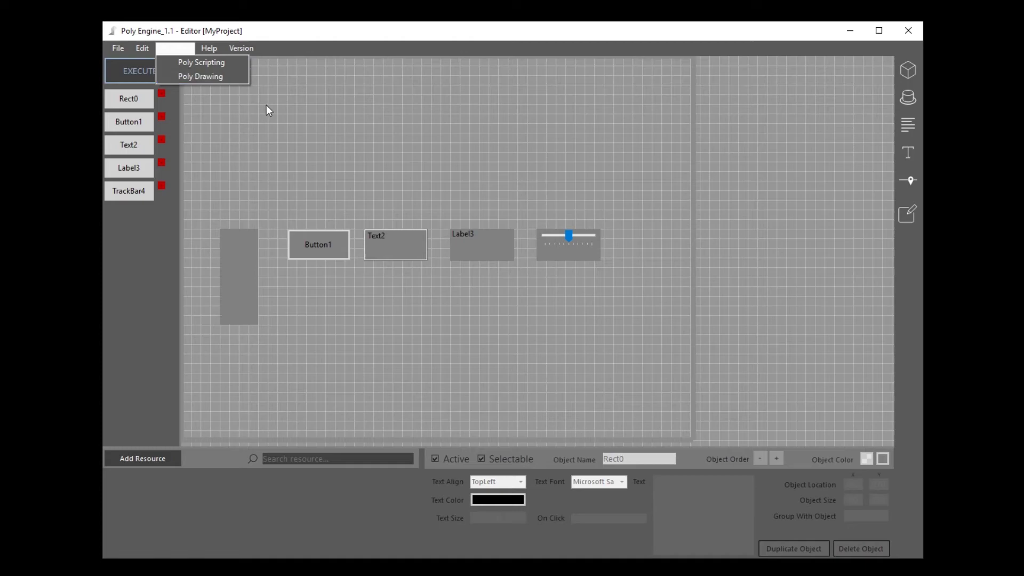
click(241, 79)
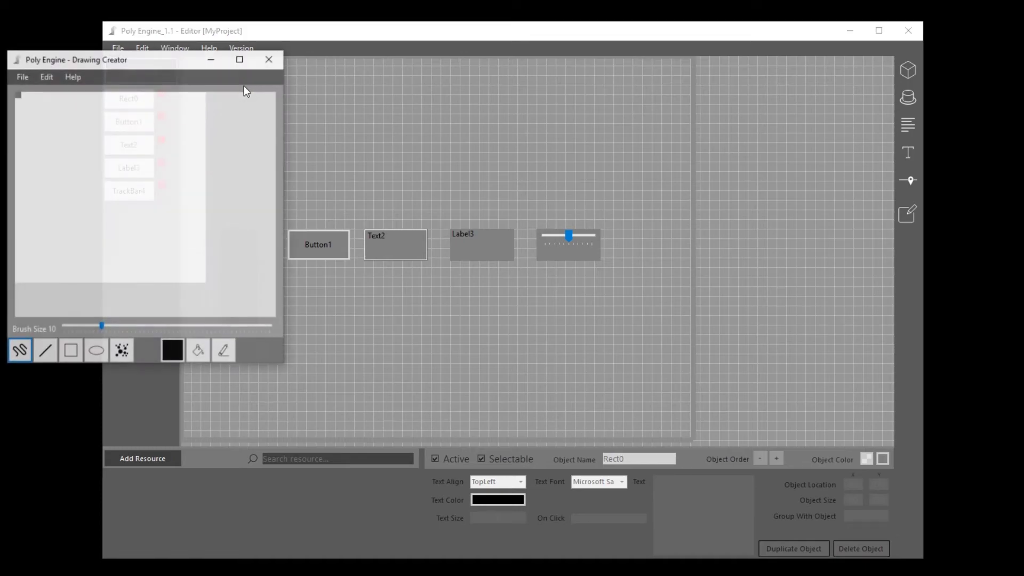
mouse_move(178, 65)
mouse_down()
mouse_move(385, 75)
mouse_move(605, 106)
mouse_move(632, 125)
mouse_up()
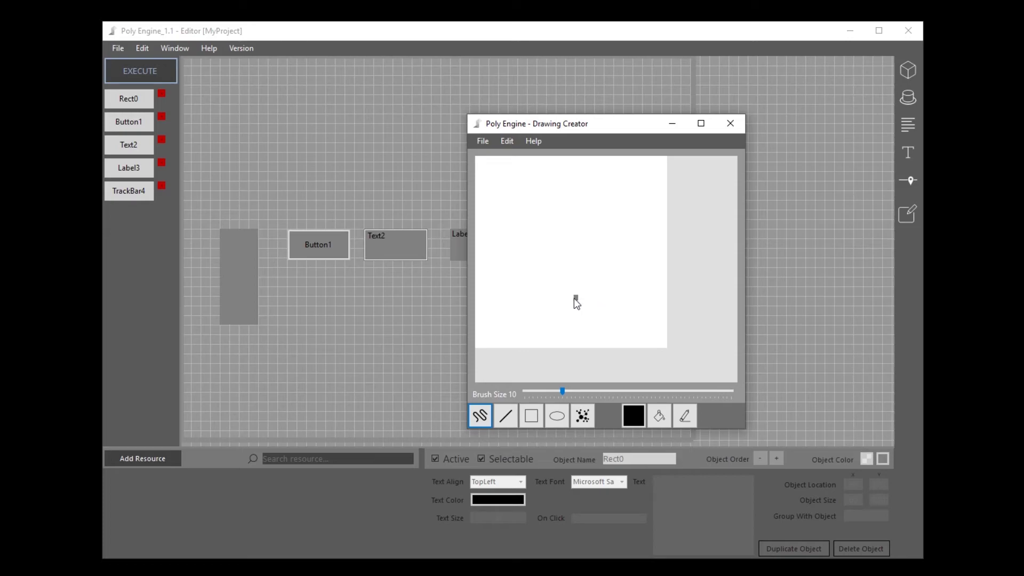
Select the freehand tool and confirm the default drawing size.
click(485, 420)
click(506, 141)
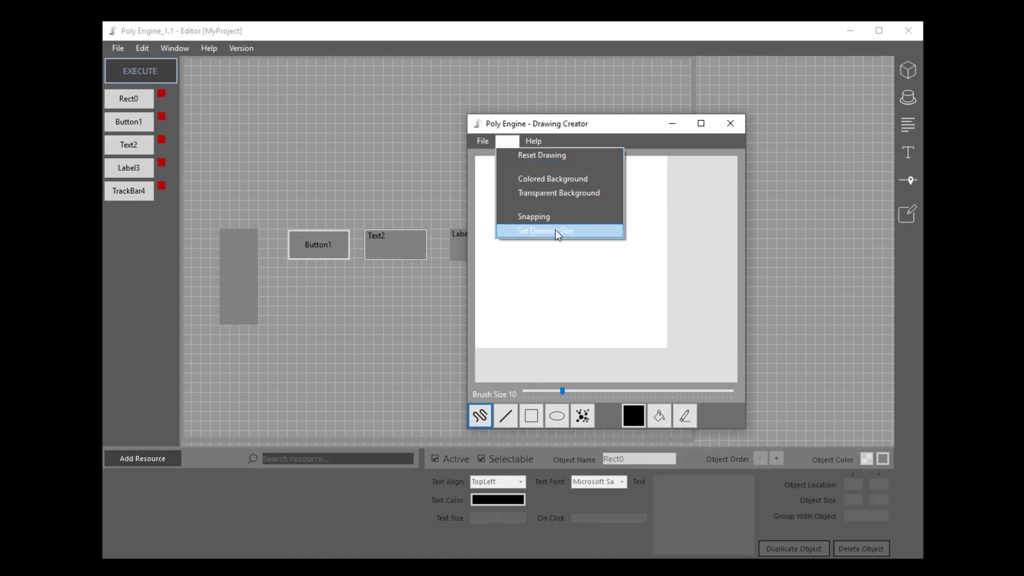
click(555, 230)
key(Return)
Set drawing snapping to 10 and draw the black stepped outline freehand.
click(507, 142)
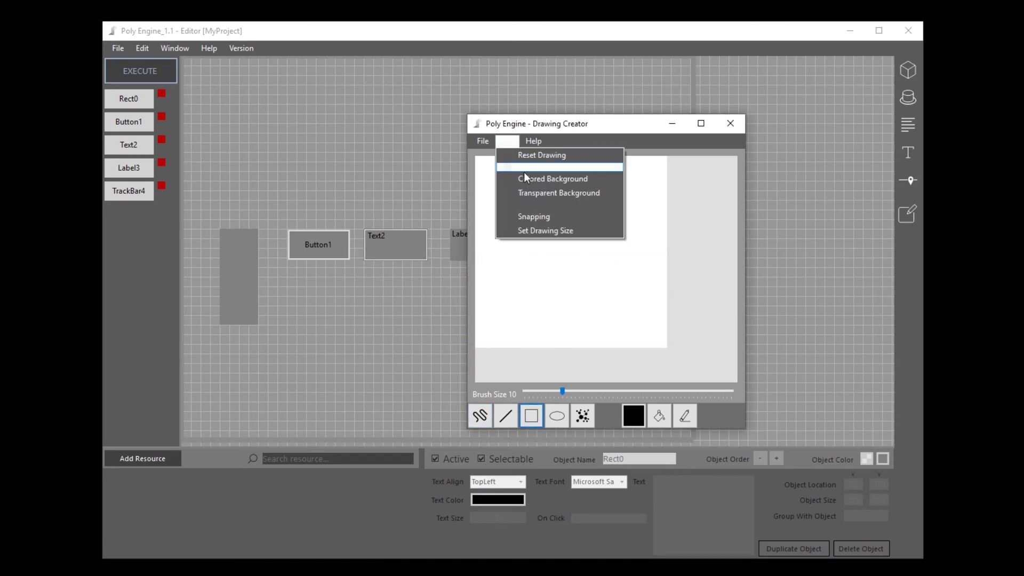
click(540, 215)
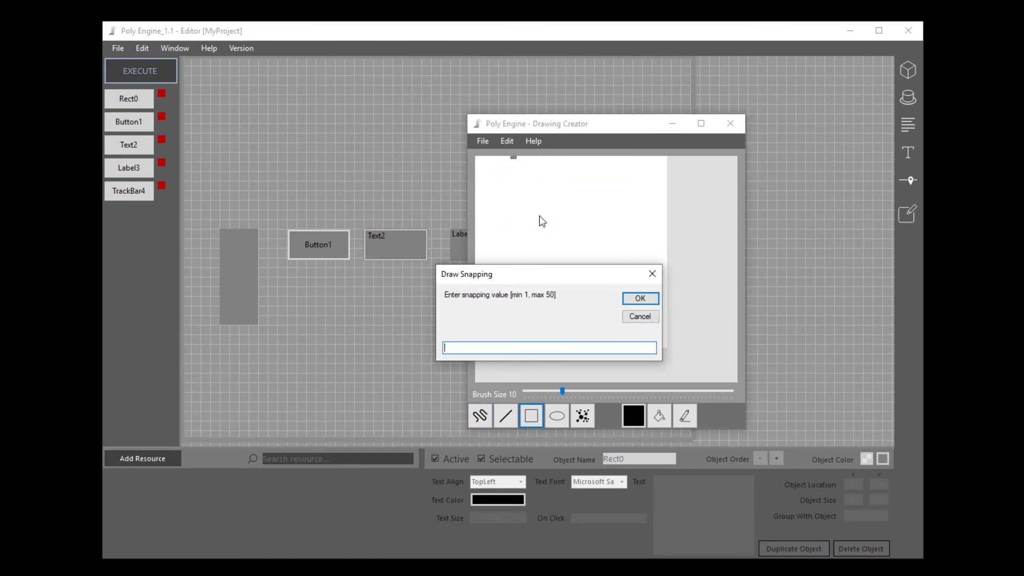
text(10)
key(Return)
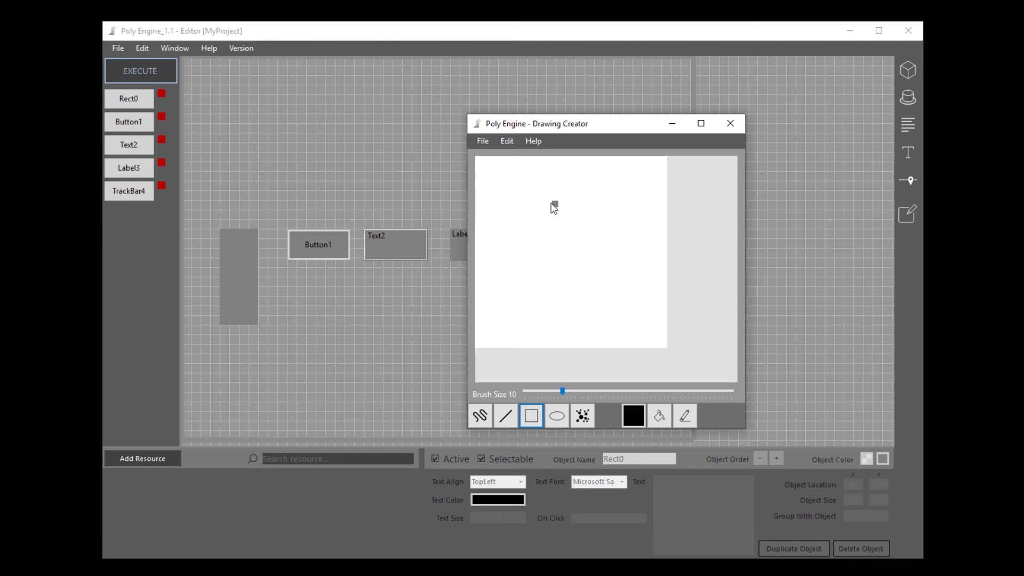
click(480, 417)
mouse_move(503, 342)
mouse_down()
mouse_move(537, 306)
mouse_move(558, 258)
mouse_move(521, 216)
mouse_move(569, 195)
mouse_move(635, 195)
mouse_move(606, 252)
mouse_move(617, 297)
mouse_move(603, 329)
mouse_move(584, 346)
mouse_move(518, 346)
mouse_up()
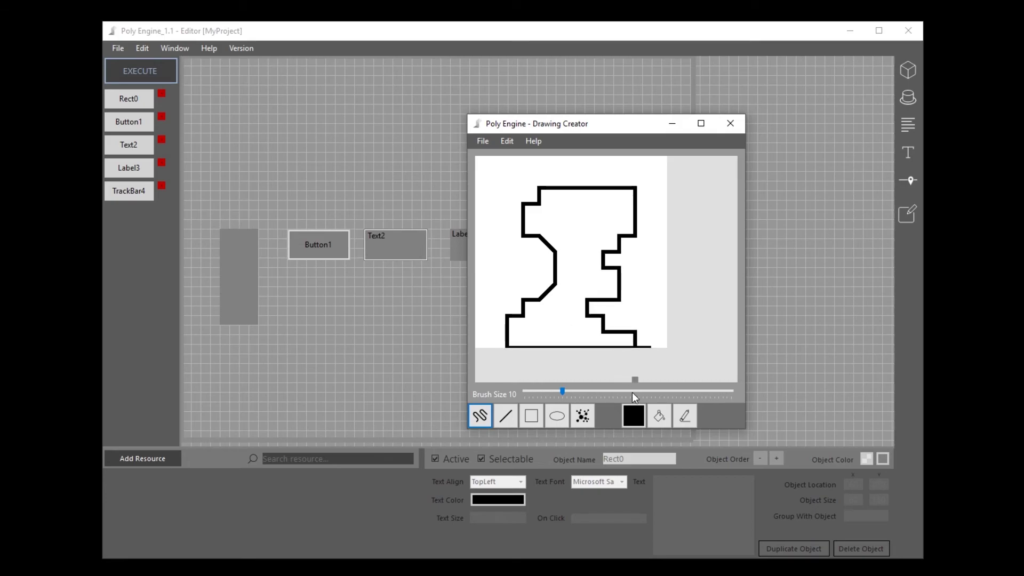
Draw a green stepped line from the outline's upper left down to the bottom edge.
click(637, 417)
click(540, 216)
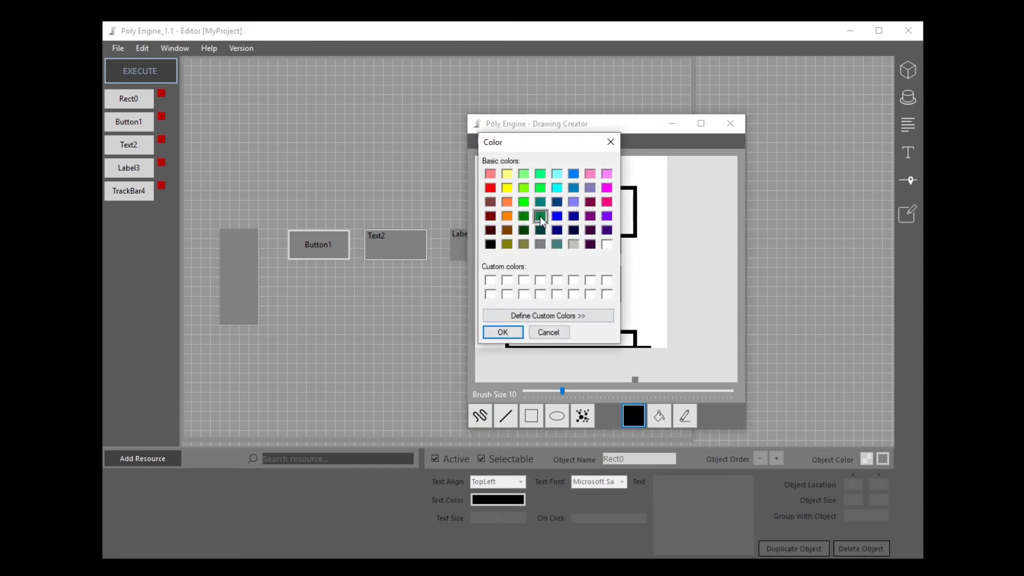
click(514, 332)
drag(540, 204, 574, 237)
mouse_move(572, 277)
mouse_down()
mouse_move(564, 315)
mouse_move(540, 341)
mouse_move(618, 350)
mouse_move(586, 315)
mouse_up()
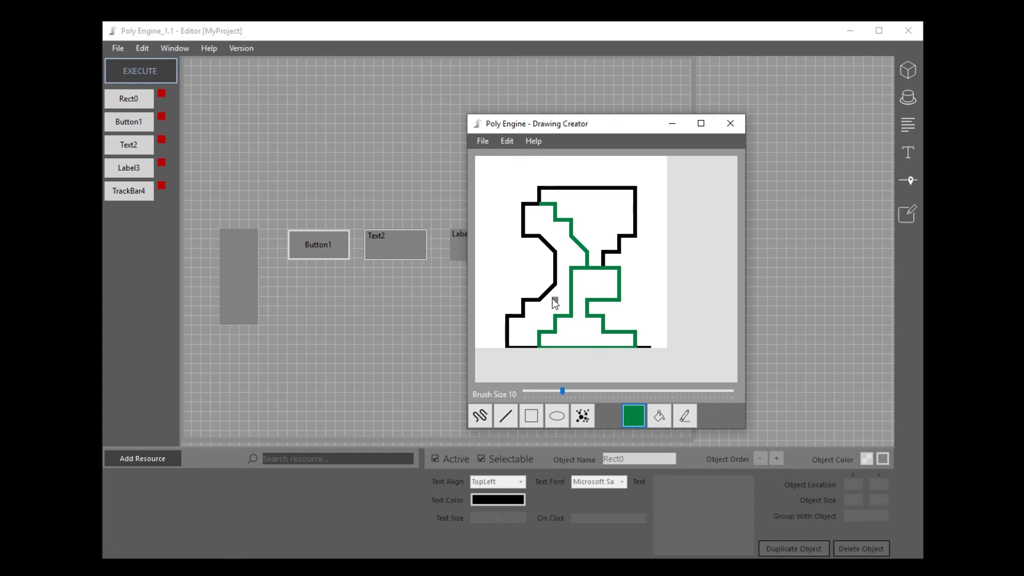
Make the drawing's background transparent.
click(513, 142)
click(551, 191)
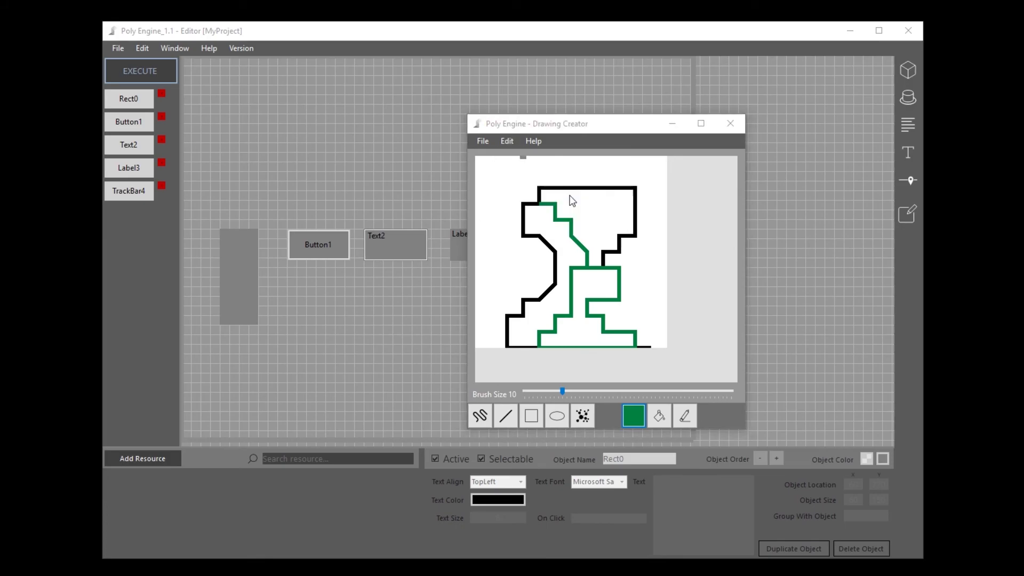
click(598, 366)
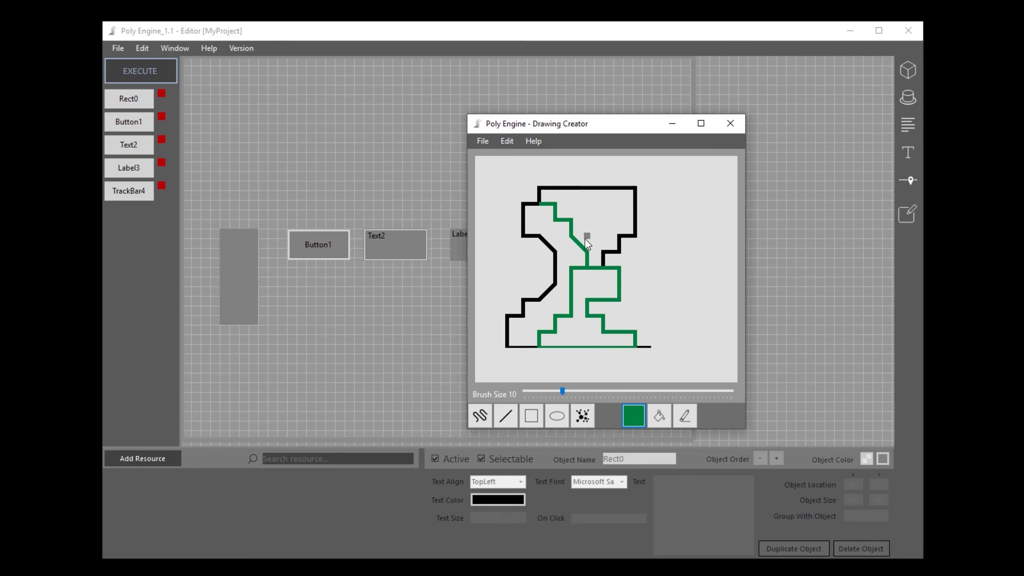
Save the drawing to resources as 'MyDrawing' and close the Drawing Creator.
click(483, 141)
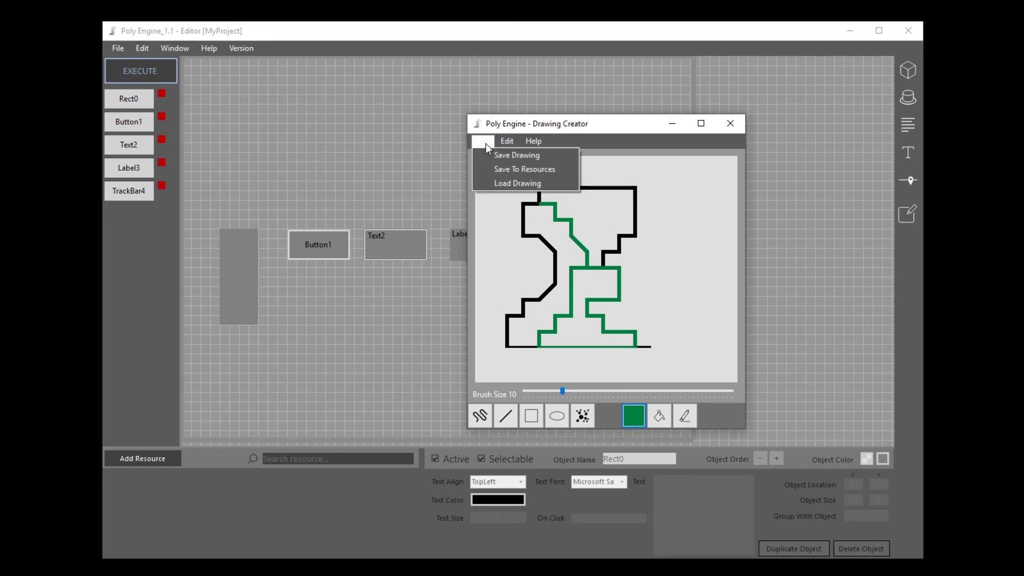
mouse_move(507, 141)
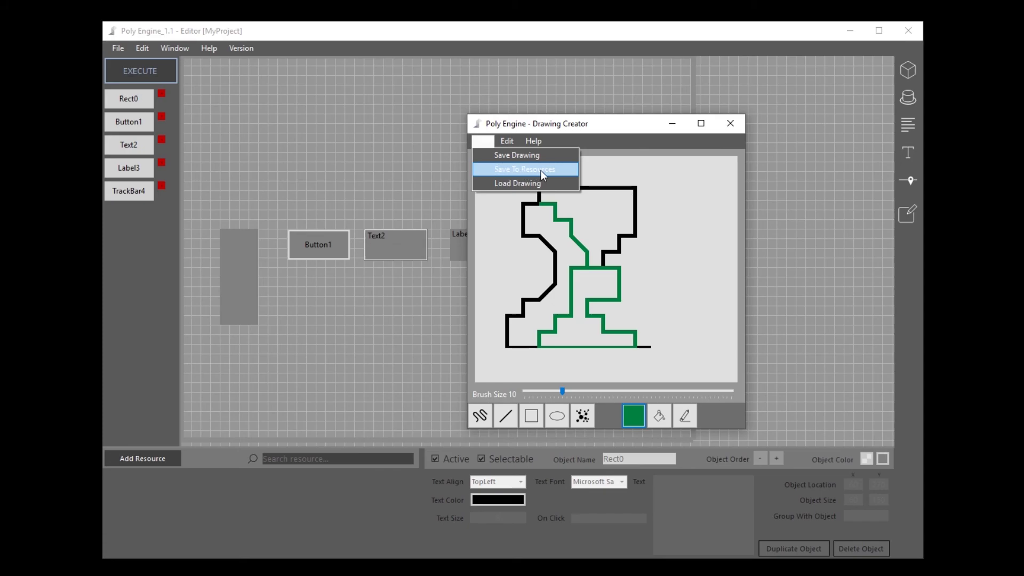
click(541, 169)
text(MyD)
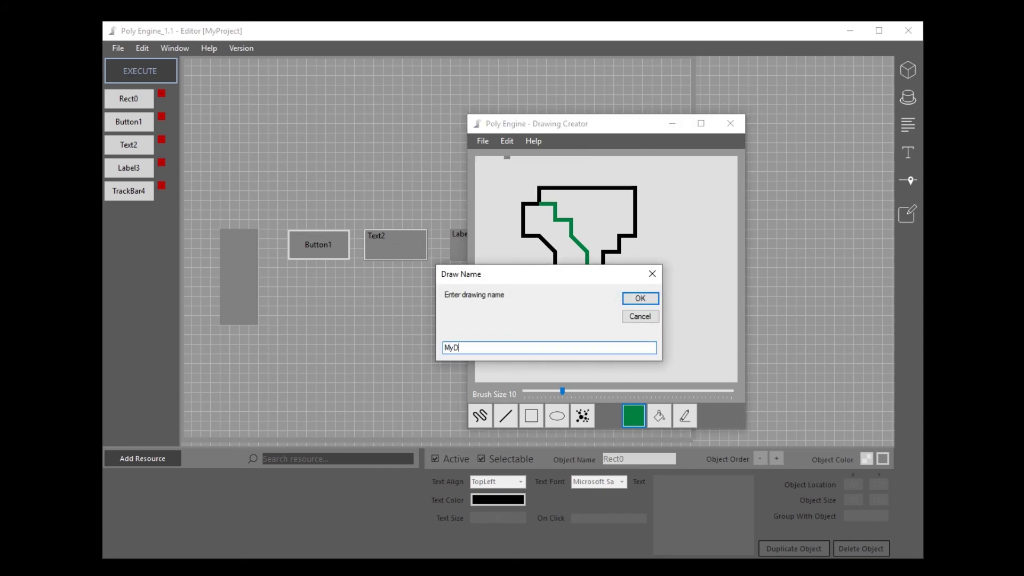
text(rawing)
key(Return)
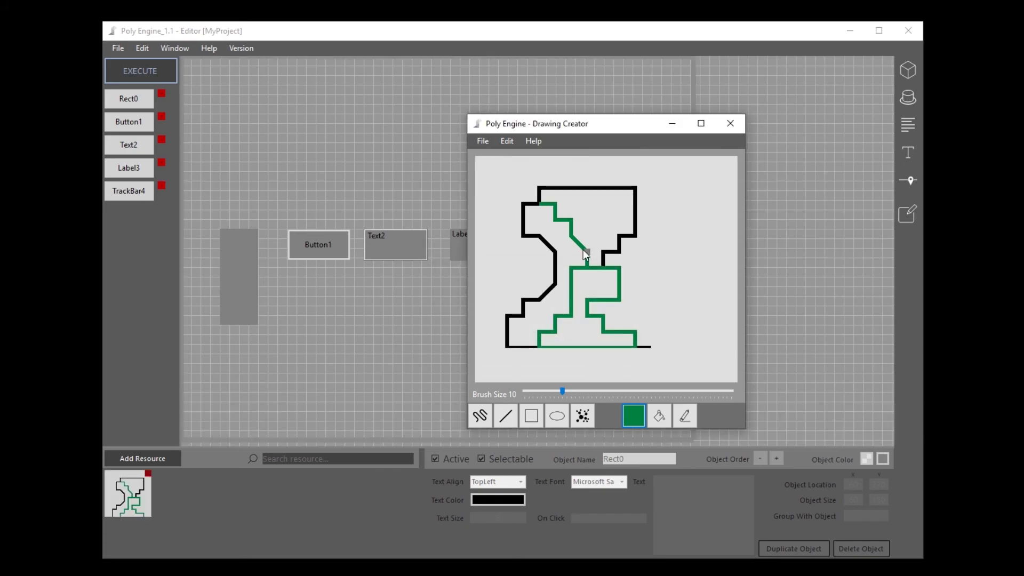
click(729, 130)
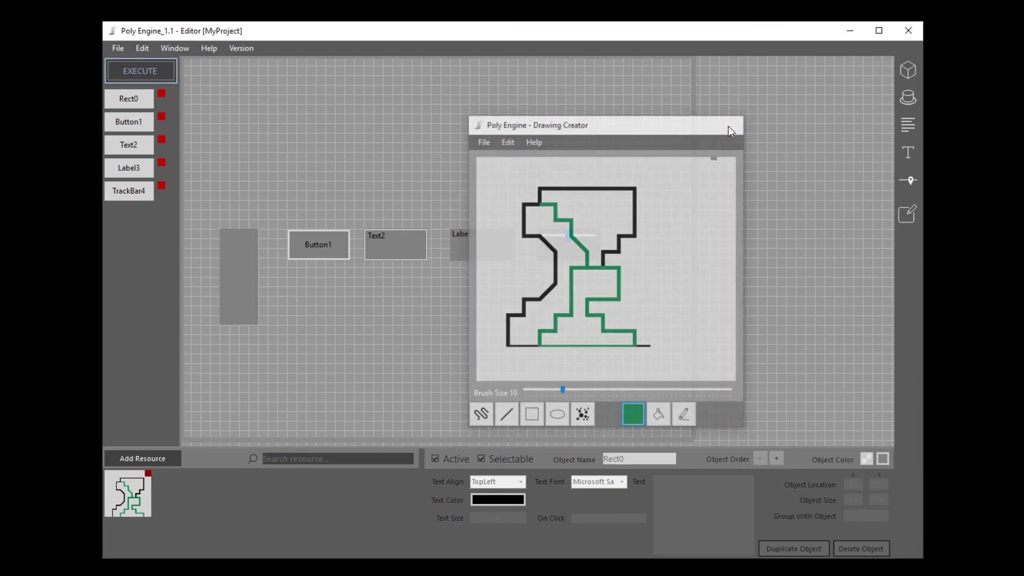
Apply MyDrawing to Rect0, size it to 105×105, and duplicate it as Rect1.
click(242, 286)
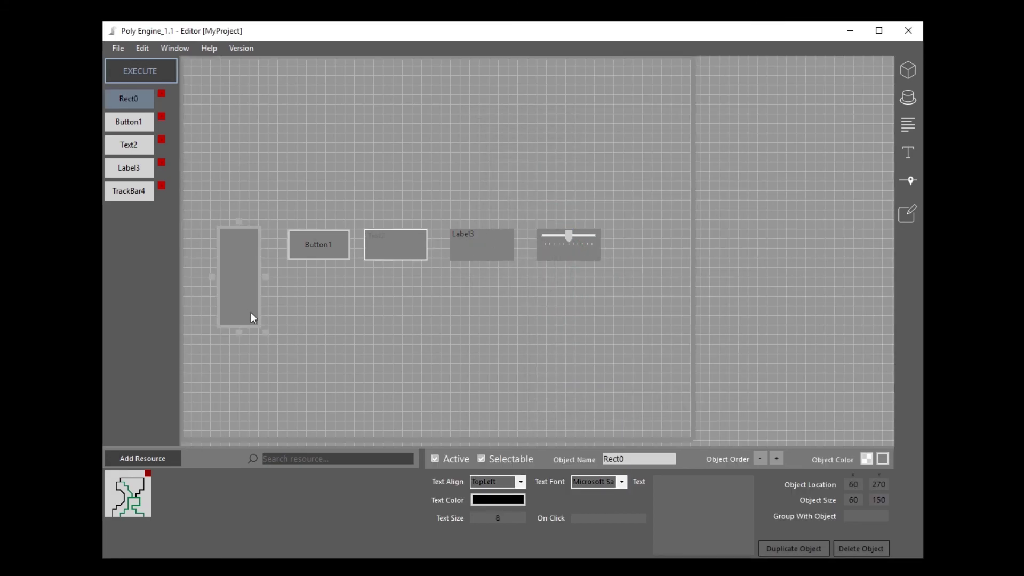
drag(265, 331, 270, 275)
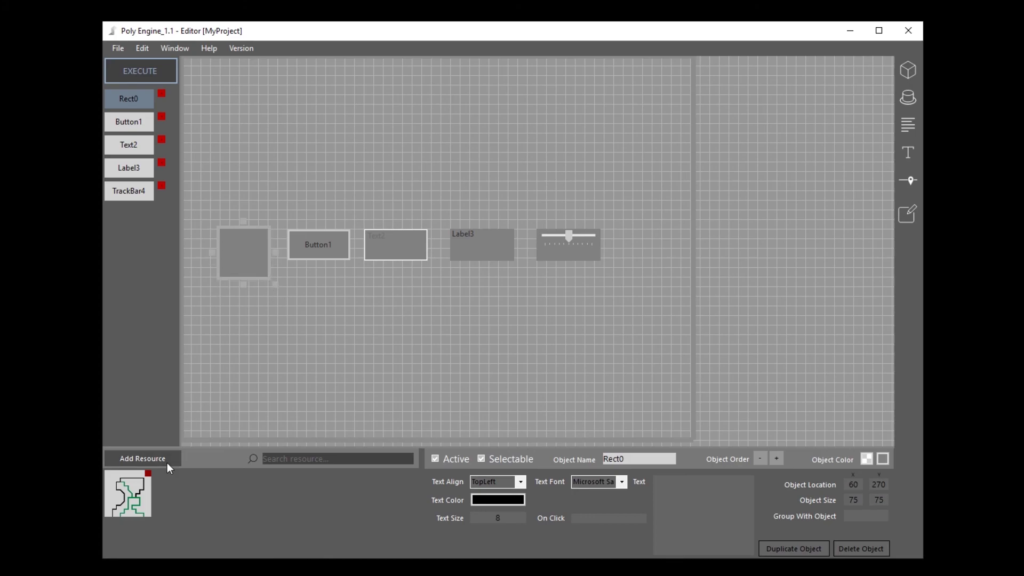
click(136, 493)
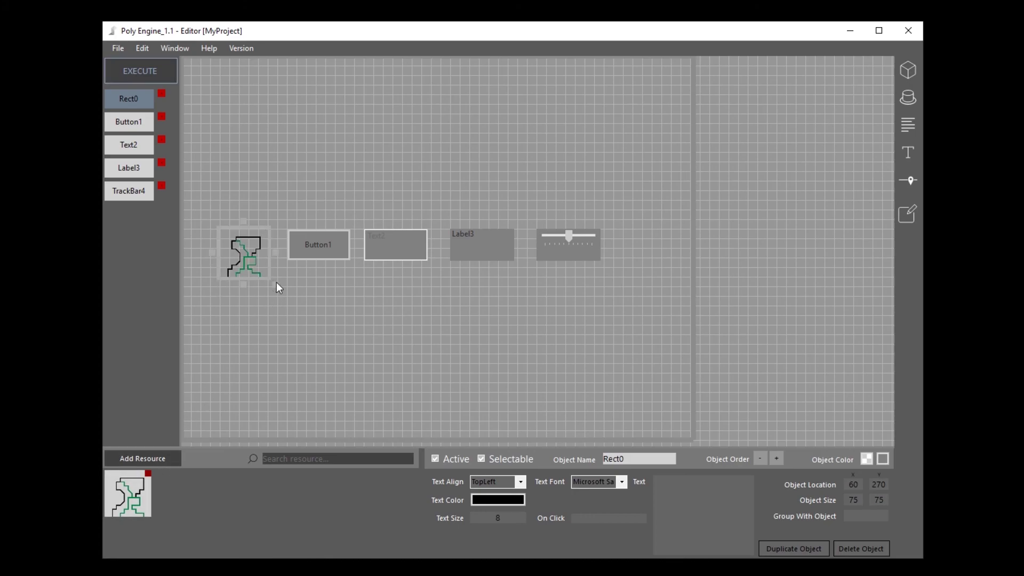
drag(276, 286, 400, 197)
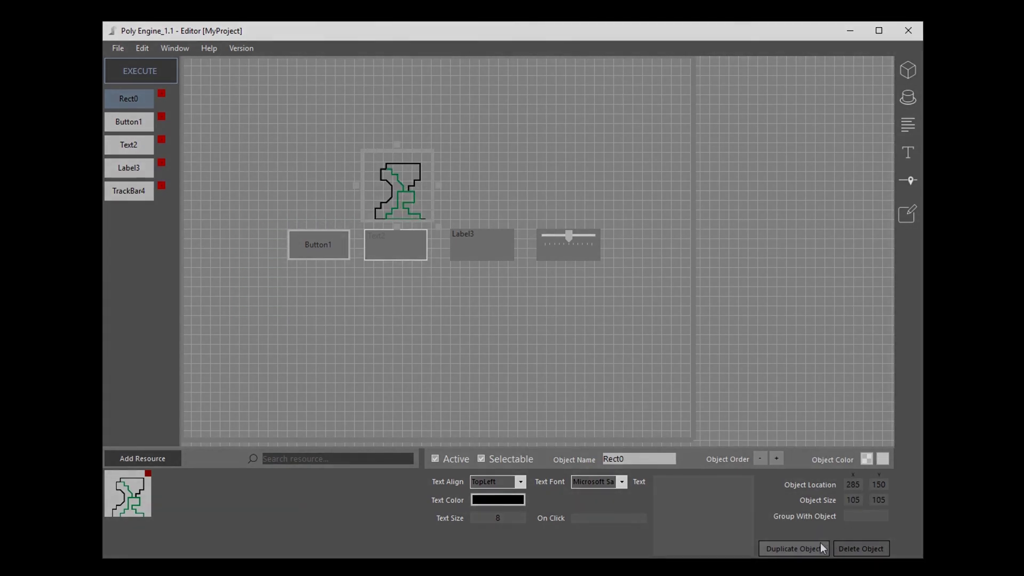
click(793, 548)
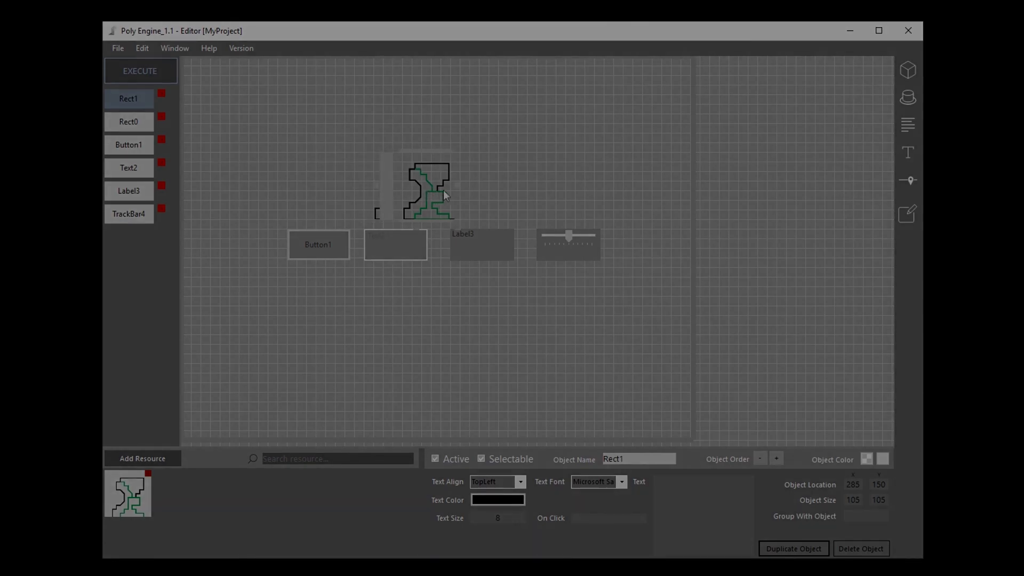